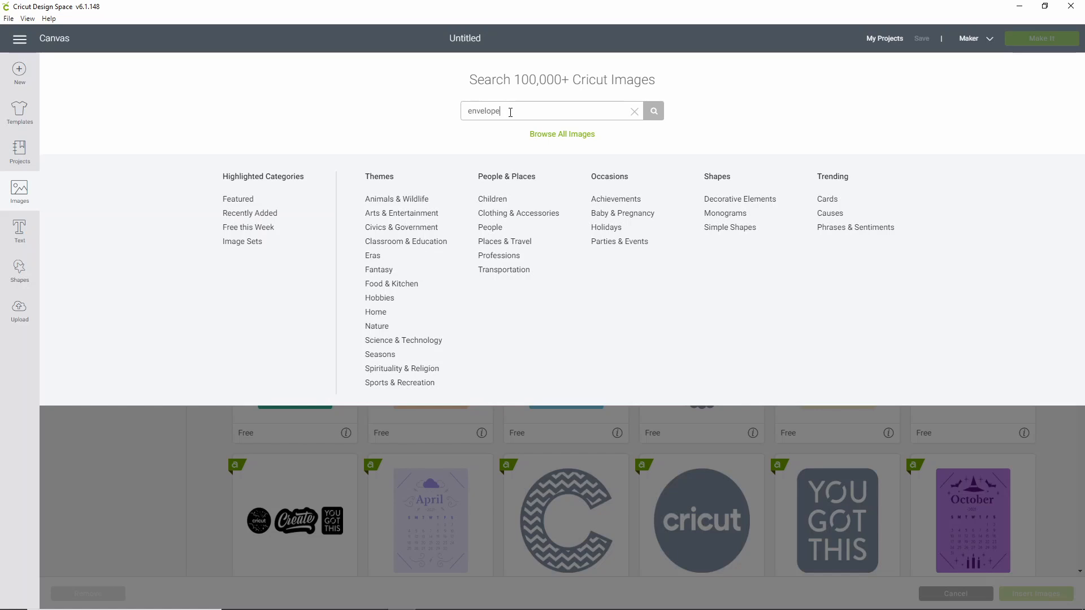
- Search the images for "envelope", insert the pink four-flap envelope with score lines and position it at about X 2.417, Y 1.444
key("Return")
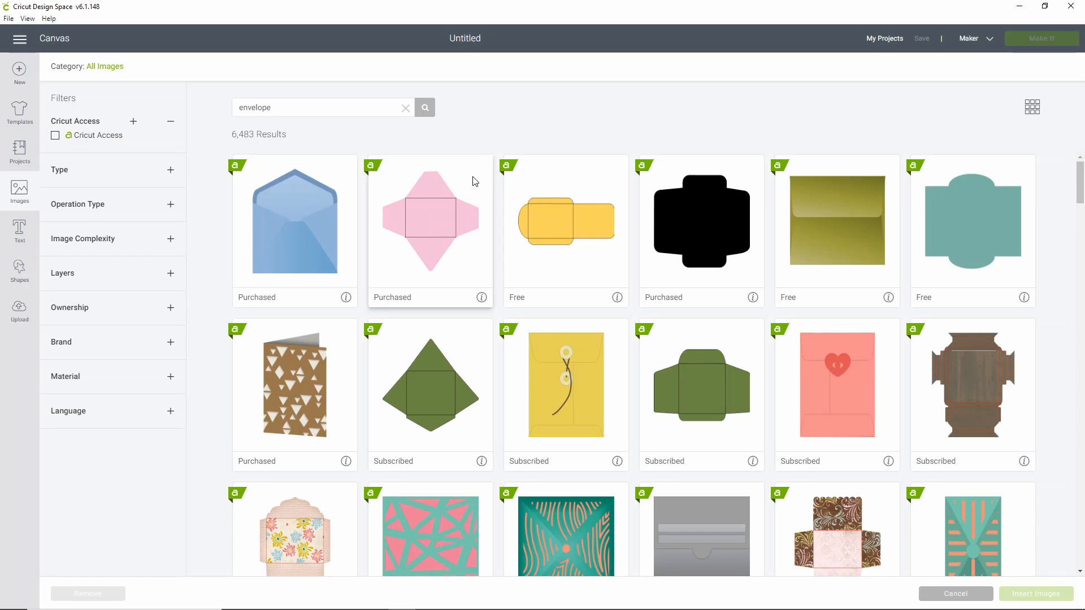
left_click(433, 237)
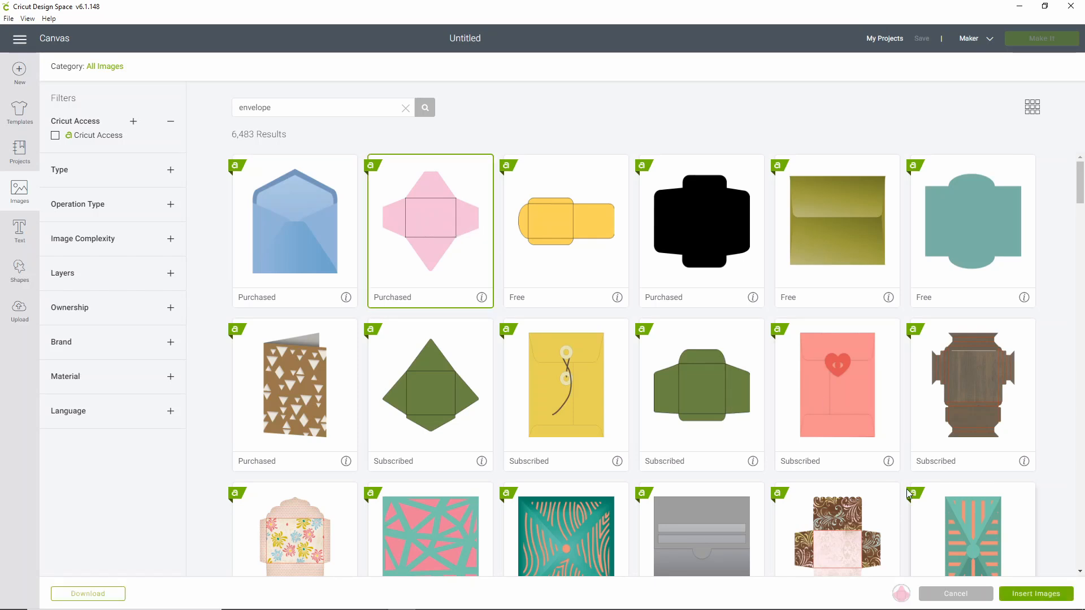
left_click(1017, 593)
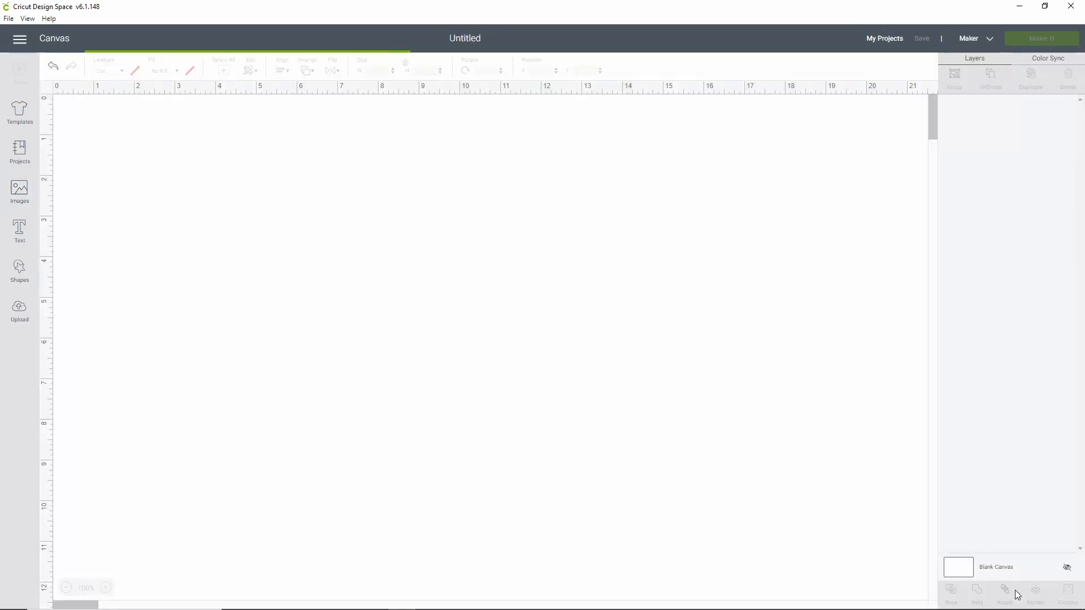
left_click_drag(363, 362, 435, 352)
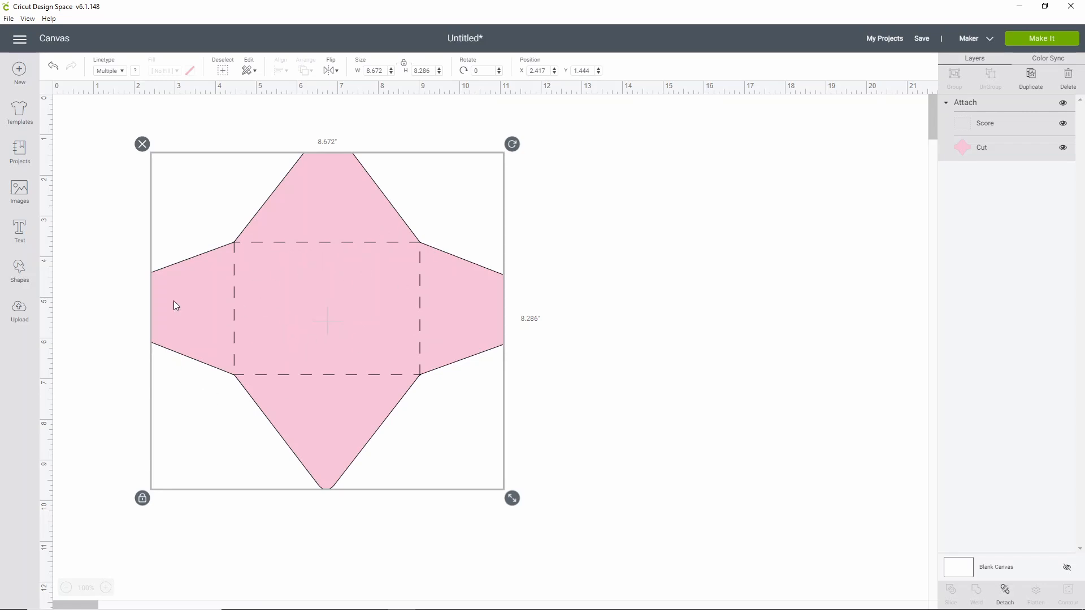
- Add a square, unlock its proportions and fit it to the envelope's scored centre panel at about 4.56 × 3.25 in
left_click(19, 271)
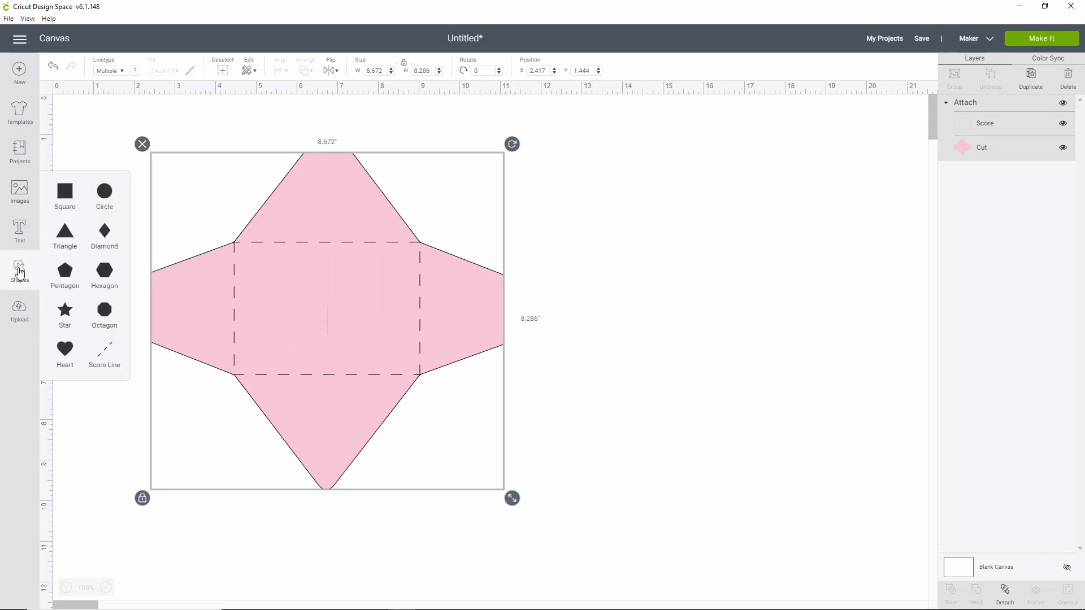
left_click(65, 194)
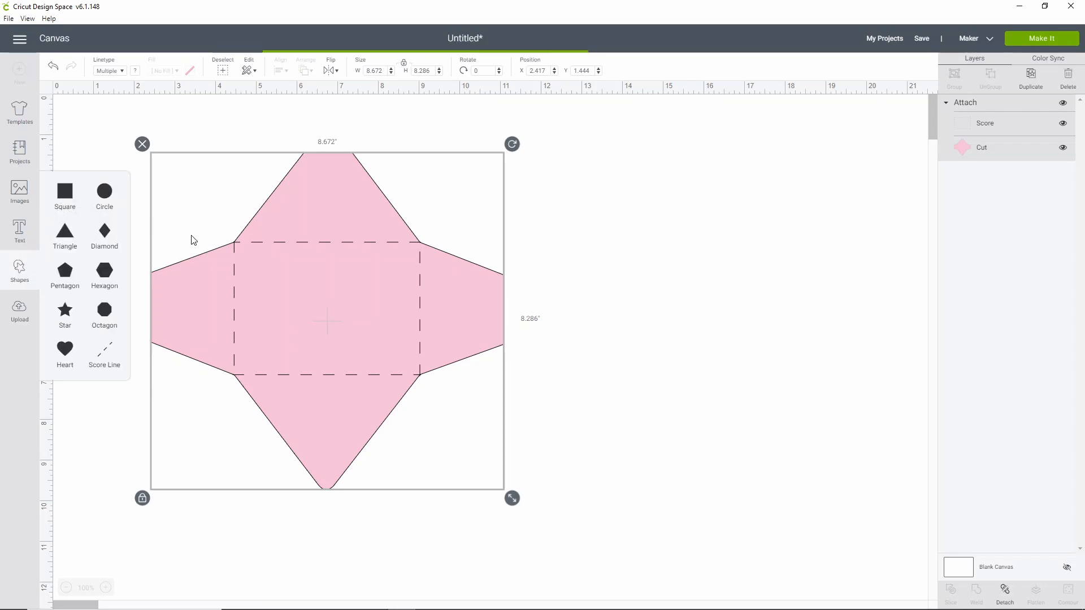
left_click_drag(209, 230, 371, 329)
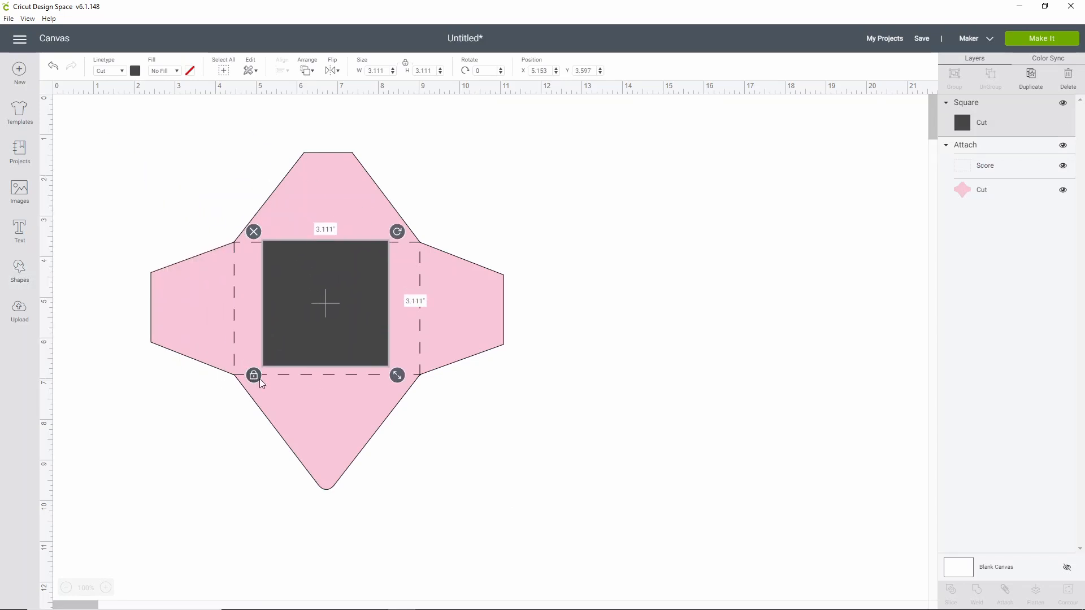
left_click_drag(319, 333, 297, 330)
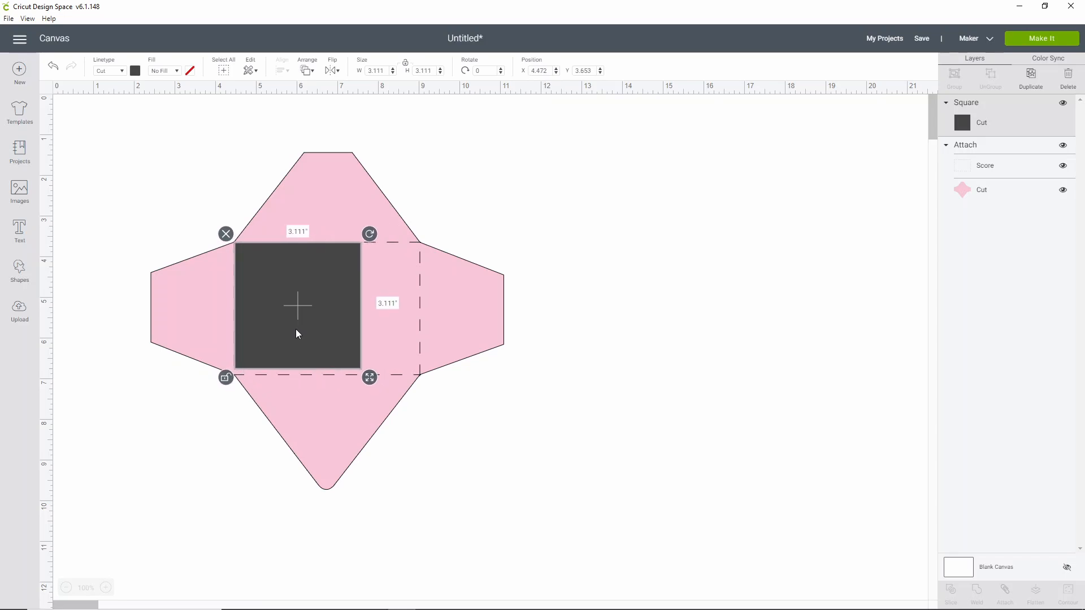
left_click_drag(365, 375, 424, 383)
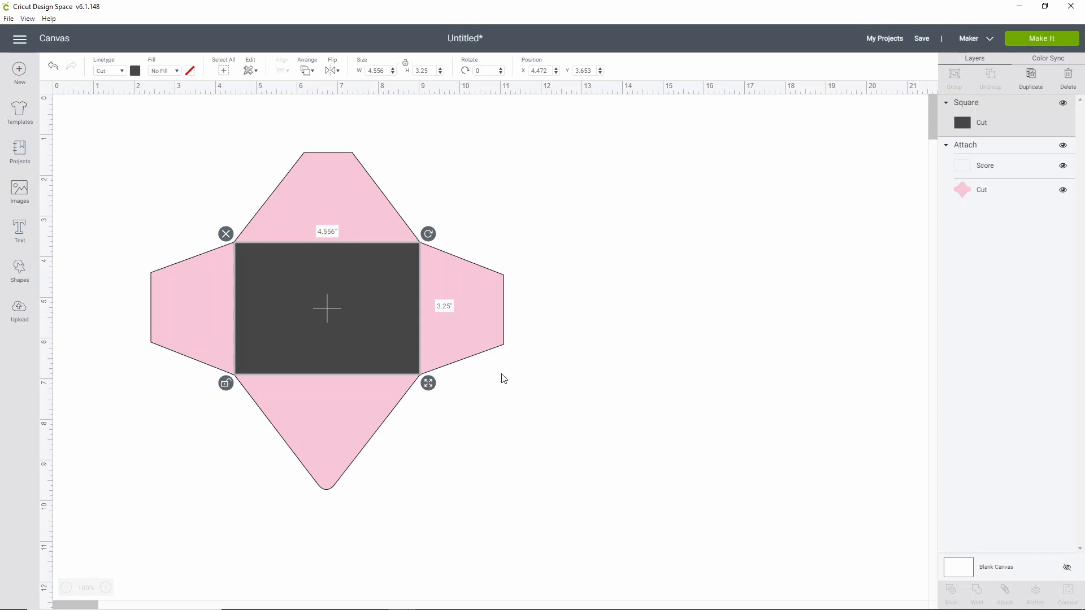
- Enlarge the envelope to about 10.31 in wide and refit the grey rectangle to its centre panel at about 5.39 × 3.89 in
left_click(493, 328)
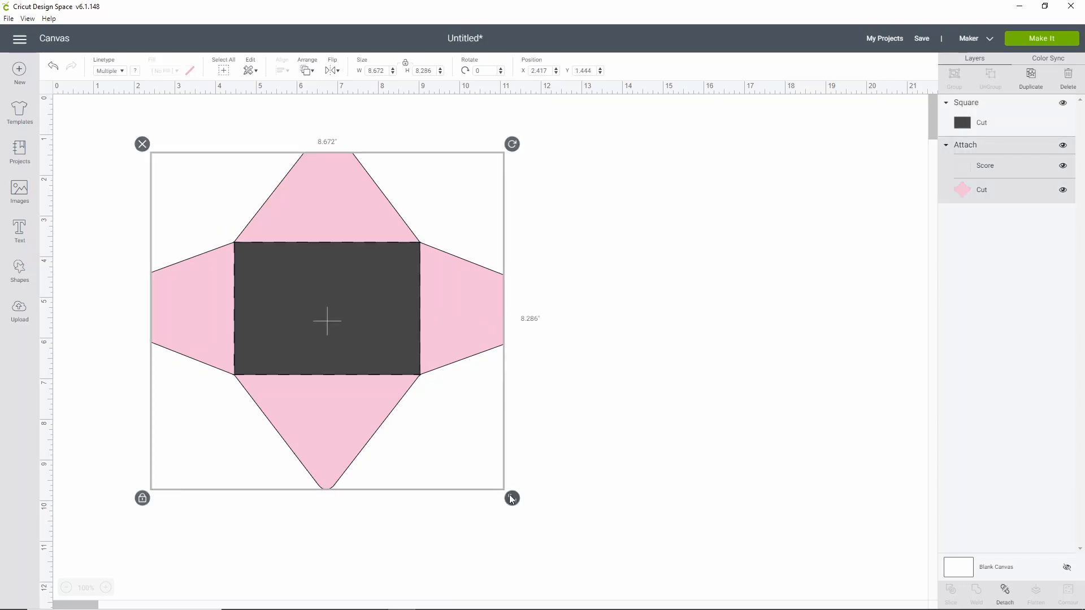
left_click_drag(509, 497, 580, 564)
left_click_drag(347, 373, 362, 389)
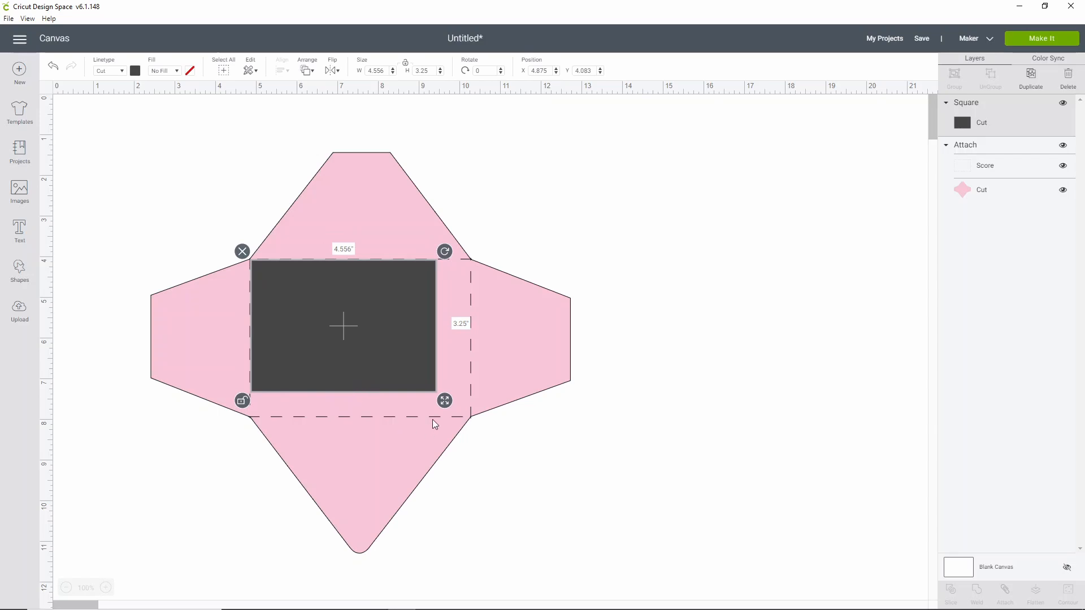
left_click_drag(452, 405, 477, 428)
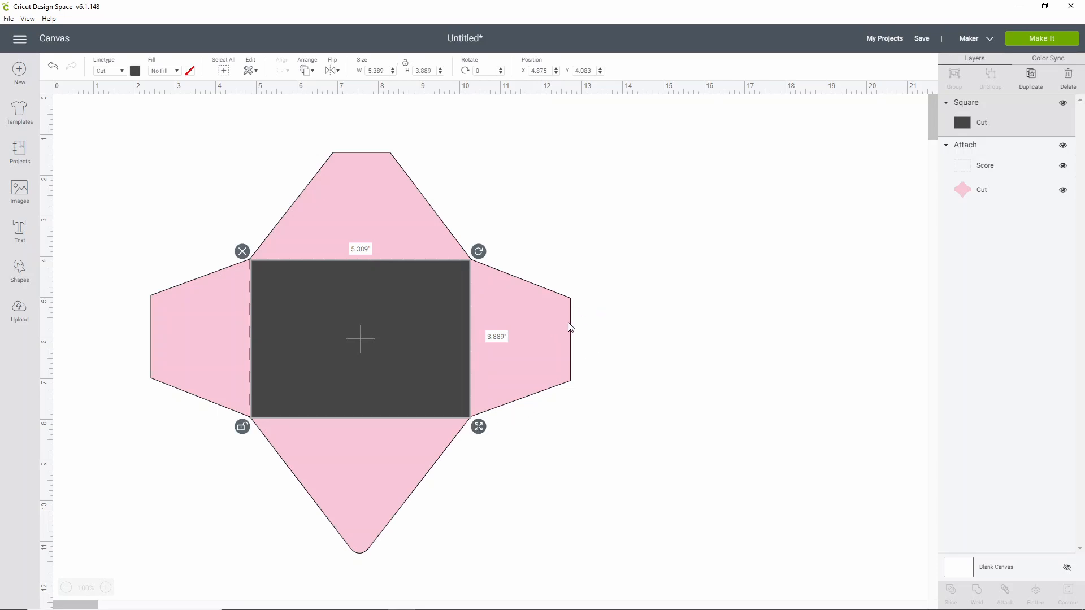
- Enlarge the envelope to about 11.26 in wide and refit the grey rectangle to its centre panel at about 5.9 × 4.25 in
left_click(431, 243)
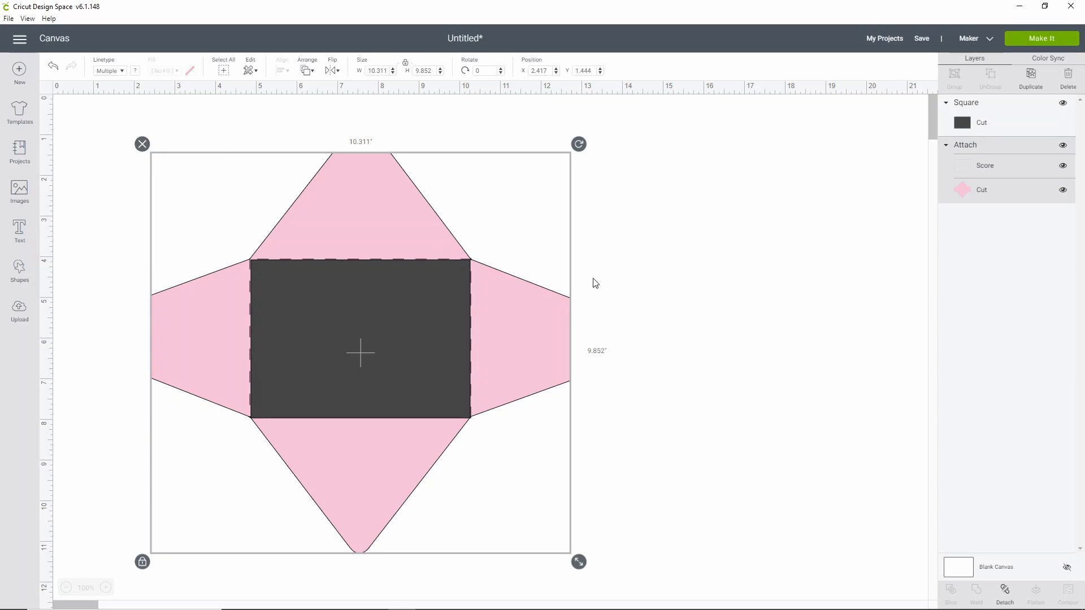
scroll(599, 286, "down", 1)
left_click_drag(581, 509, 620, 546)
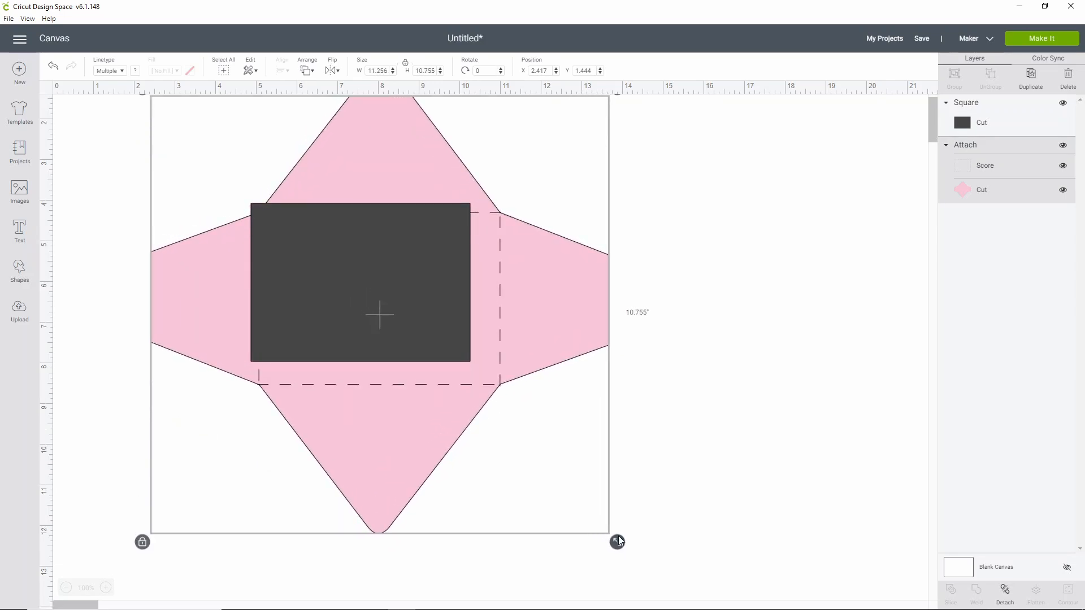
left_click_drag(432, 267, 441, 271)
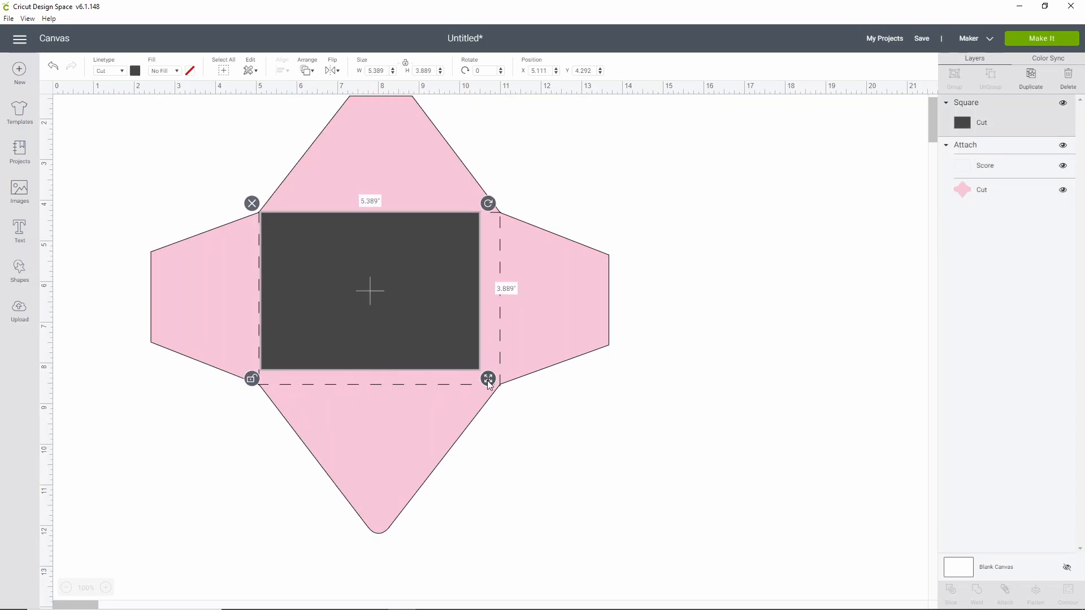
left_click_drag(490, 384, 513, 401)
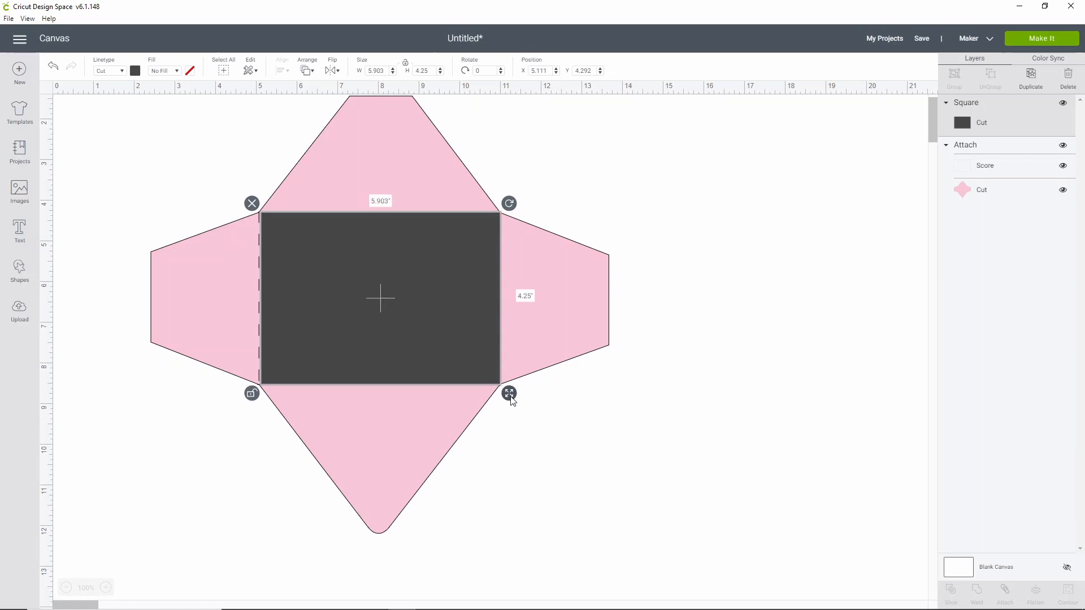
- Set the pink envelope's width to 11.5 in, keeping its proportions locked
left_click(581, 334)
scroll(578, 327, "down", 1)
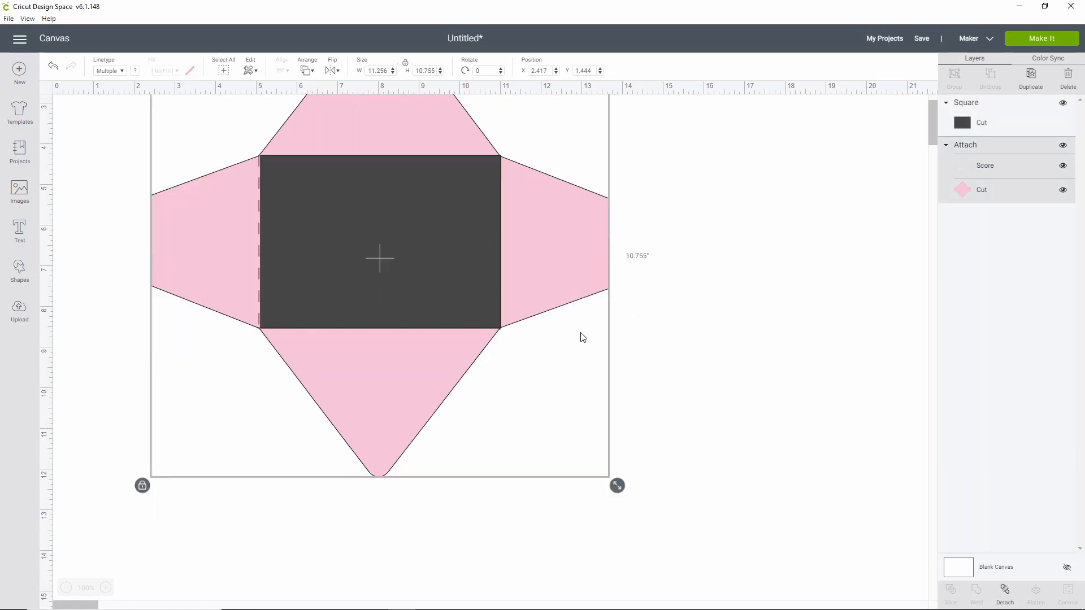
double_click(384, 71)
type("11.5")
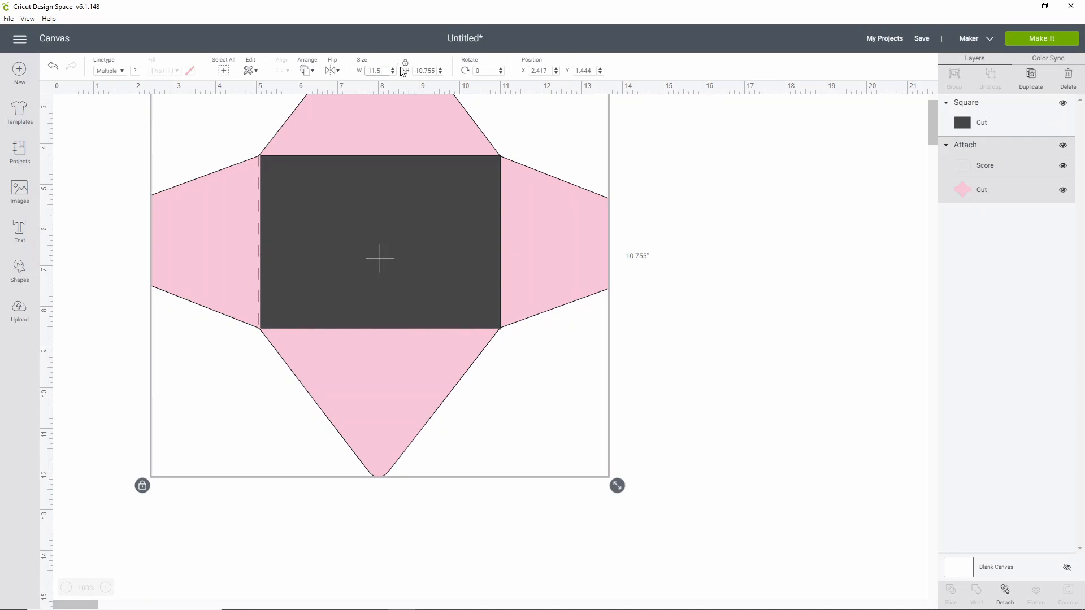
key("Return")
- Fit the grey rectangle to the scored centre panel at about 6.07 × 4.32 in to check its size, and delete the rectangle
left_click(378, 222)
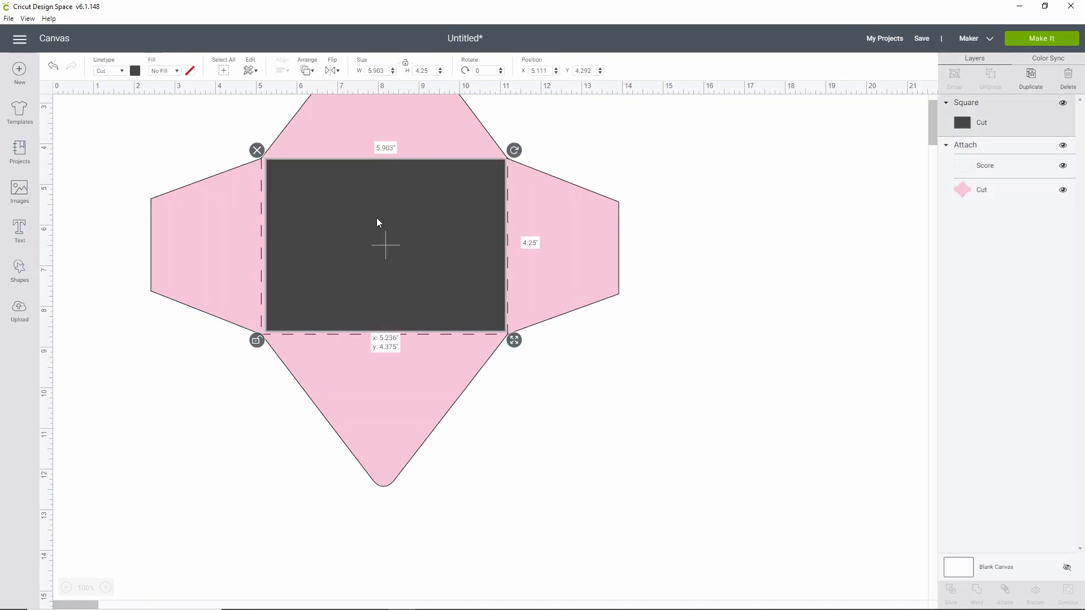
left_click_drag(378, 219, 372, 220)
left_click_drag(513, 343, 521, 347)
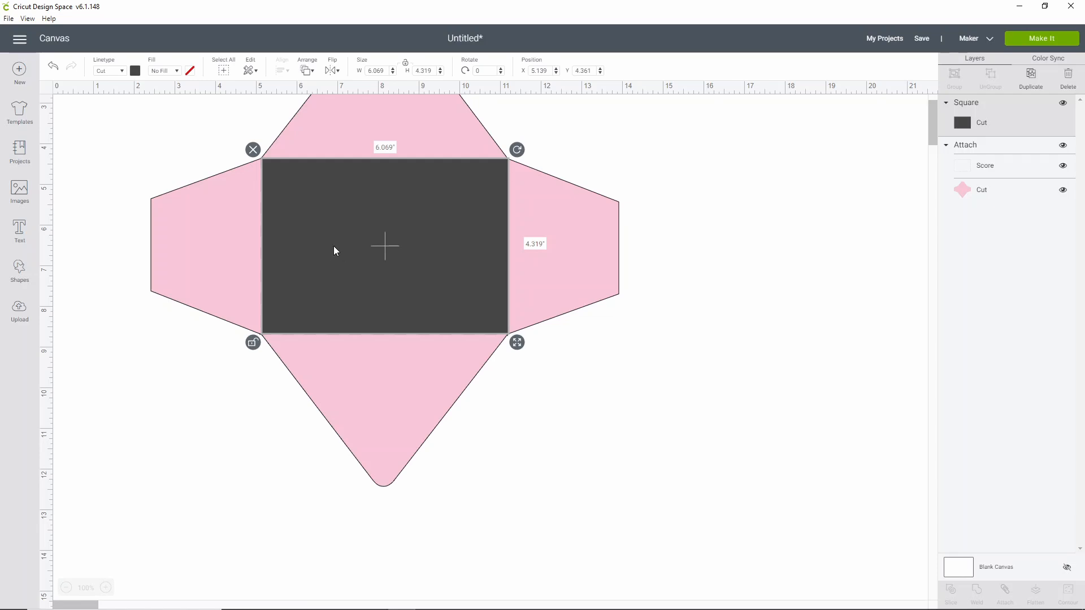
left_click(254, 150)
scroll(678, 237, "up", 3)
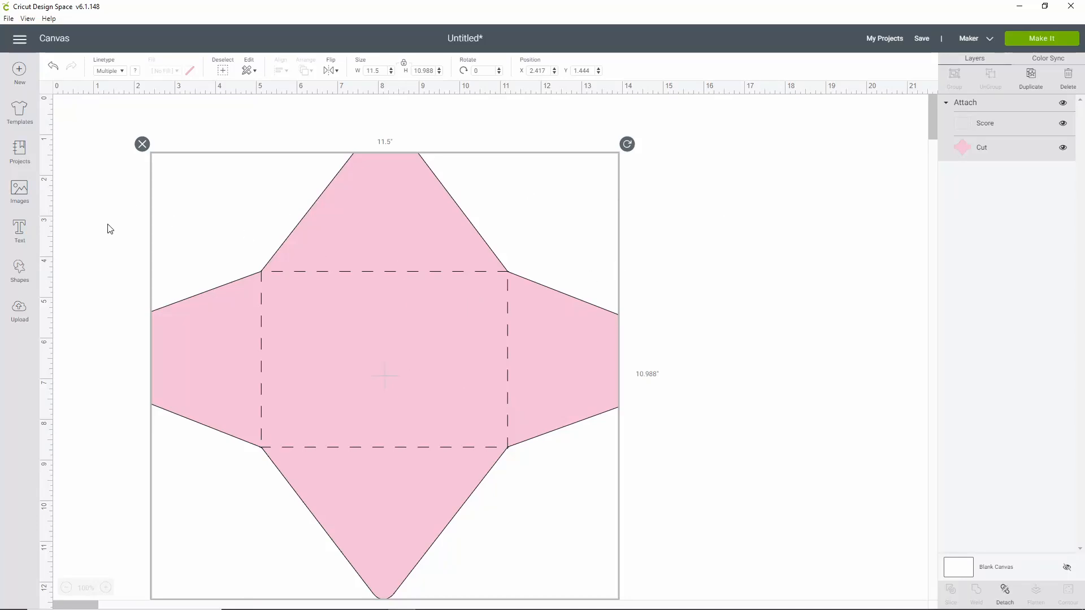
- Add a text object to the canvas with "Walt Disney Company" as its first line
left_click(23, 236)
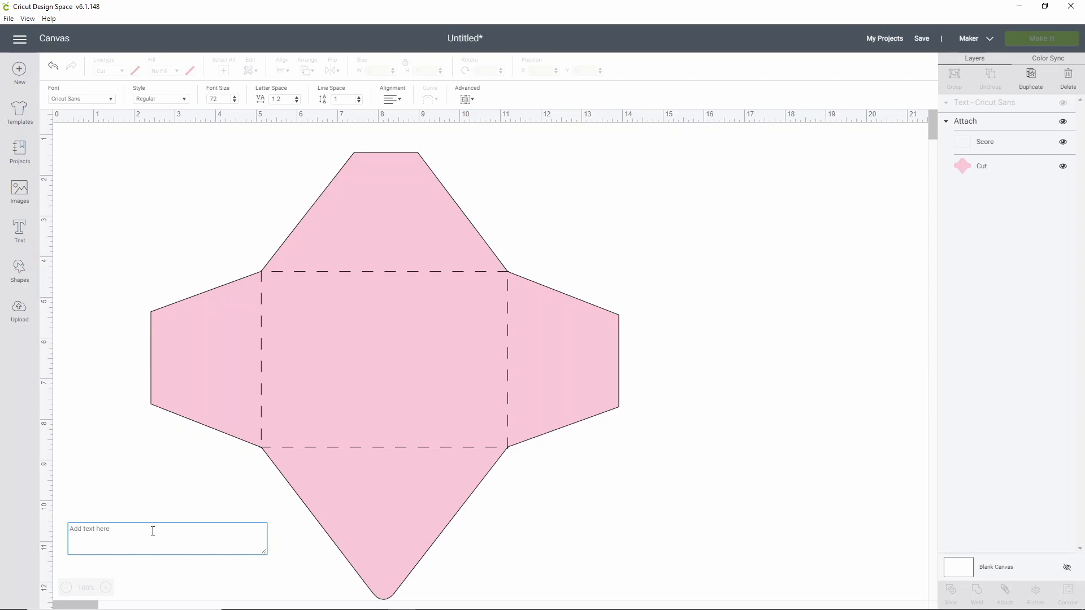
type("Walt")
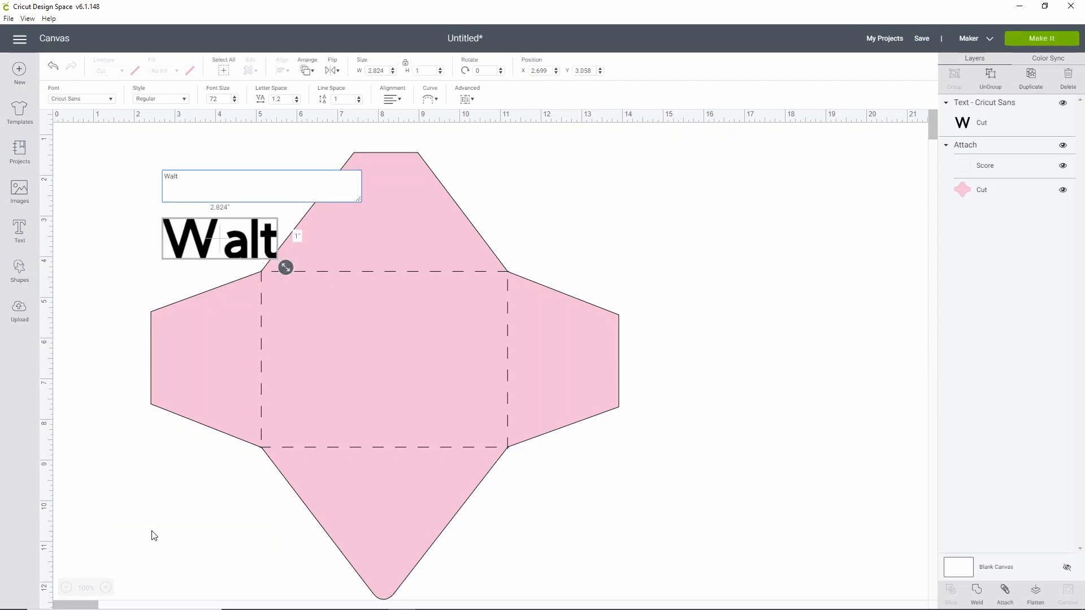
type(" Disney Comp")
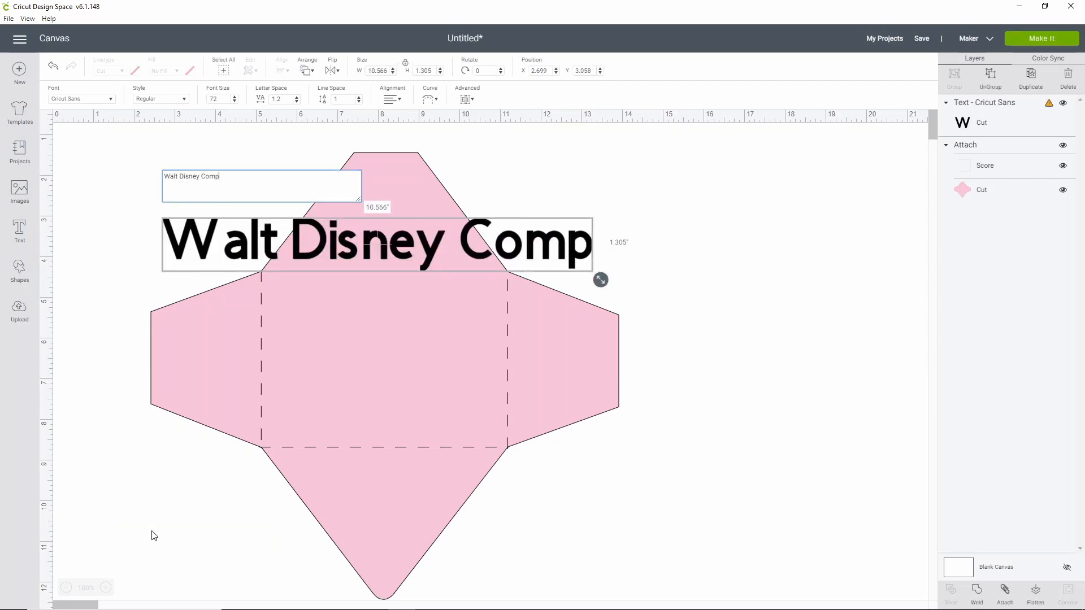
key("BackSpace")
type("m")
key("BackSpace")
type("pzn")
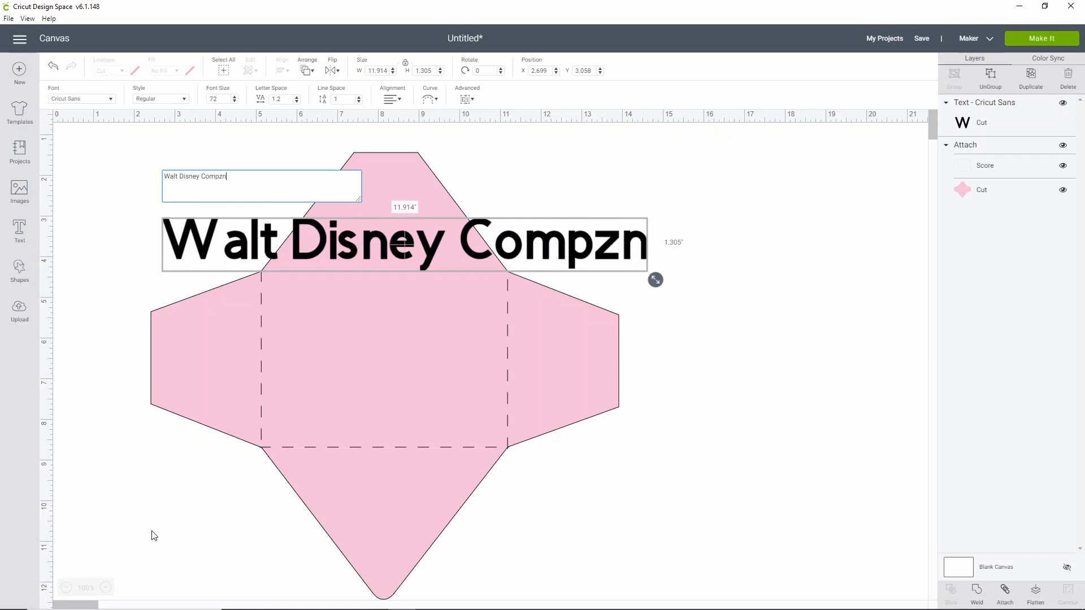
key("BackSpace")
key("BackSpace")
type("any")
- Add "C/O Winnie The Pooh" as the second line of the address text
key("Return")
type("C")
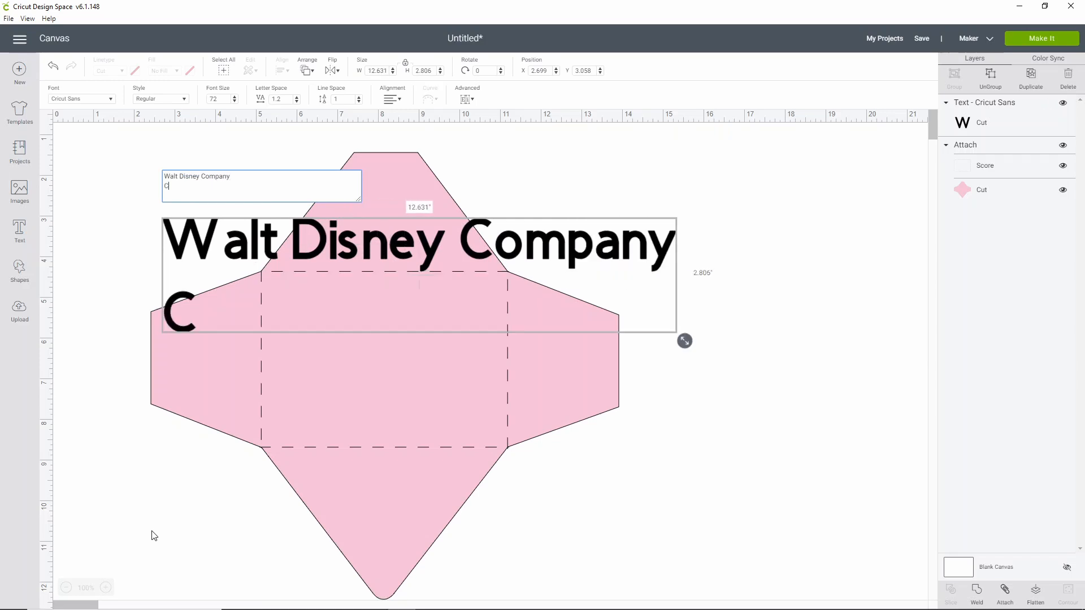
type("/O Wi")
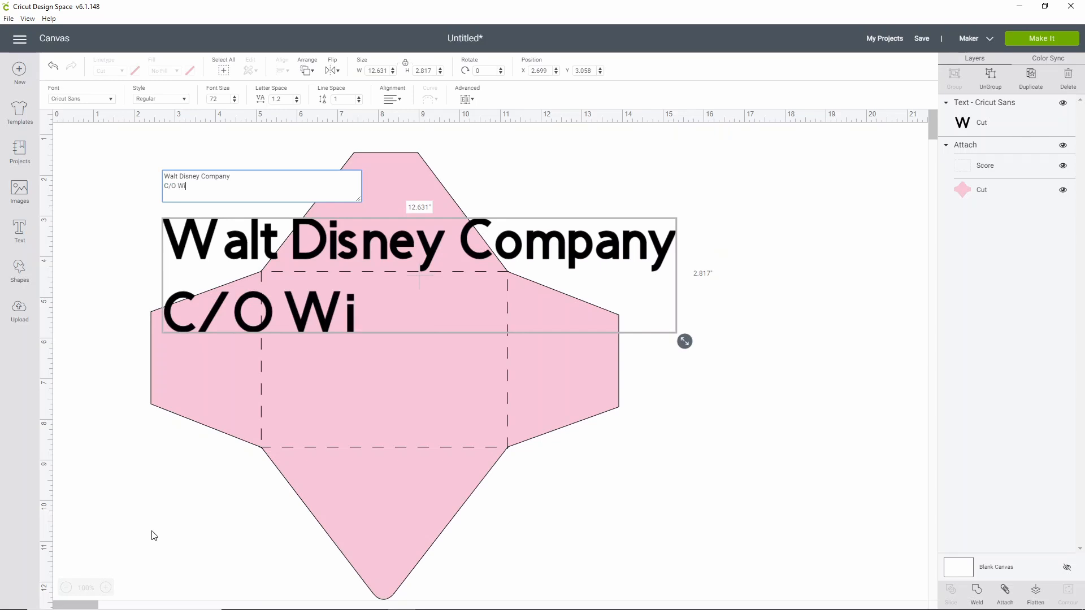
type("nnie The Pooh")
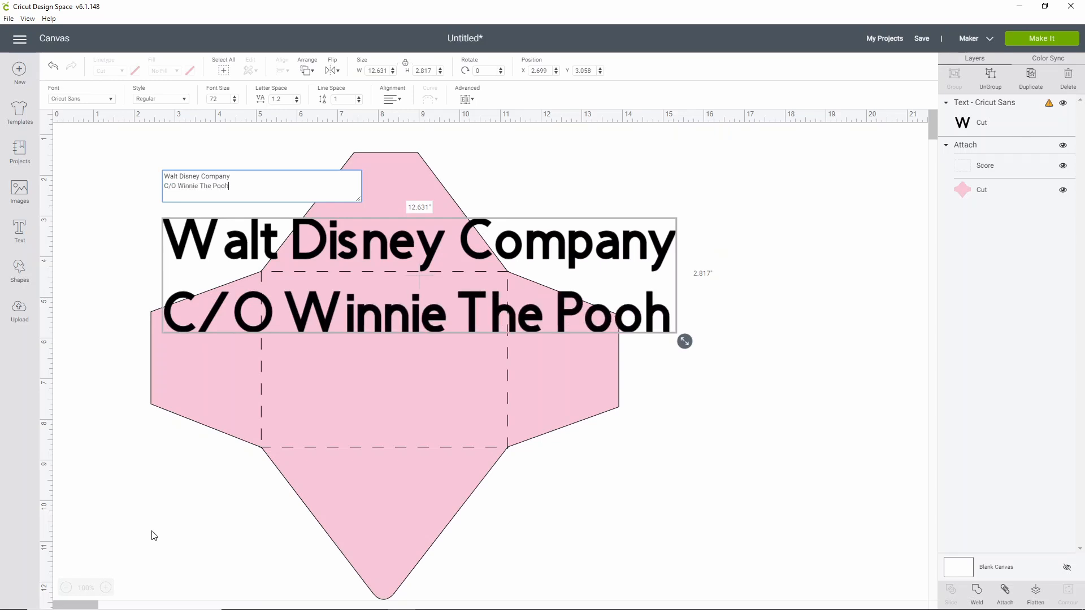
- Enter the recipient's P.O. box as the third line of the address text
key("Return")
type("P")
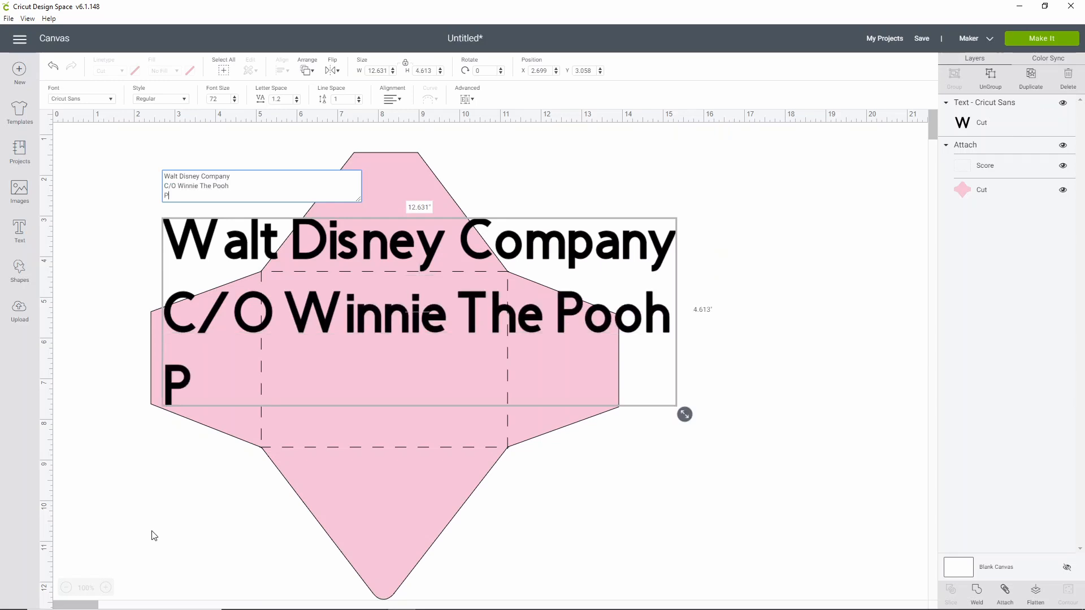
type(".o")
key("BackSpace")
type("O.")
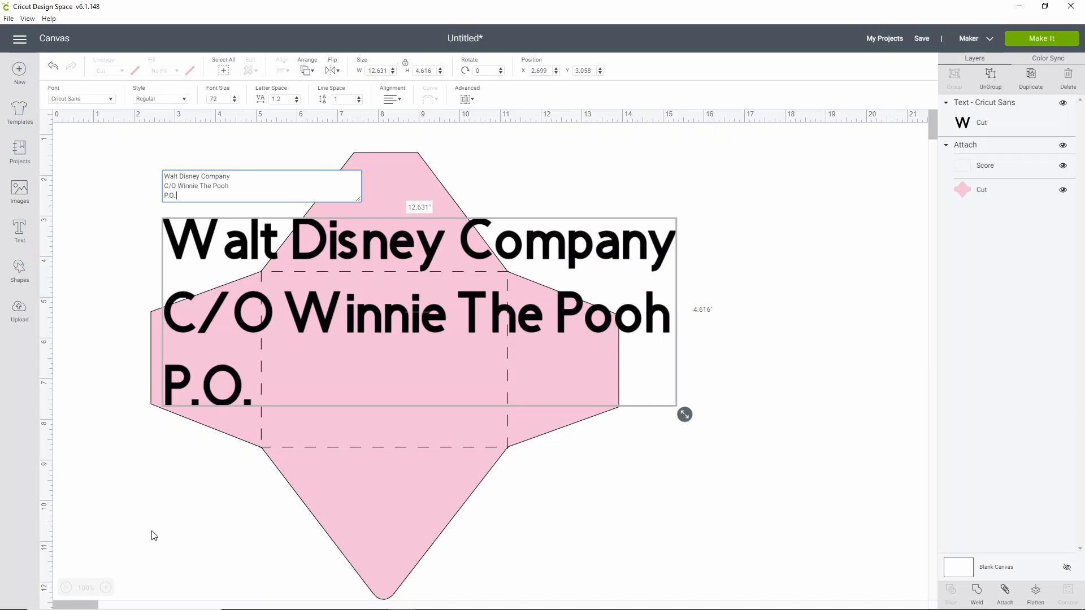
type(" N")
key("BackSpace")
type("Box")
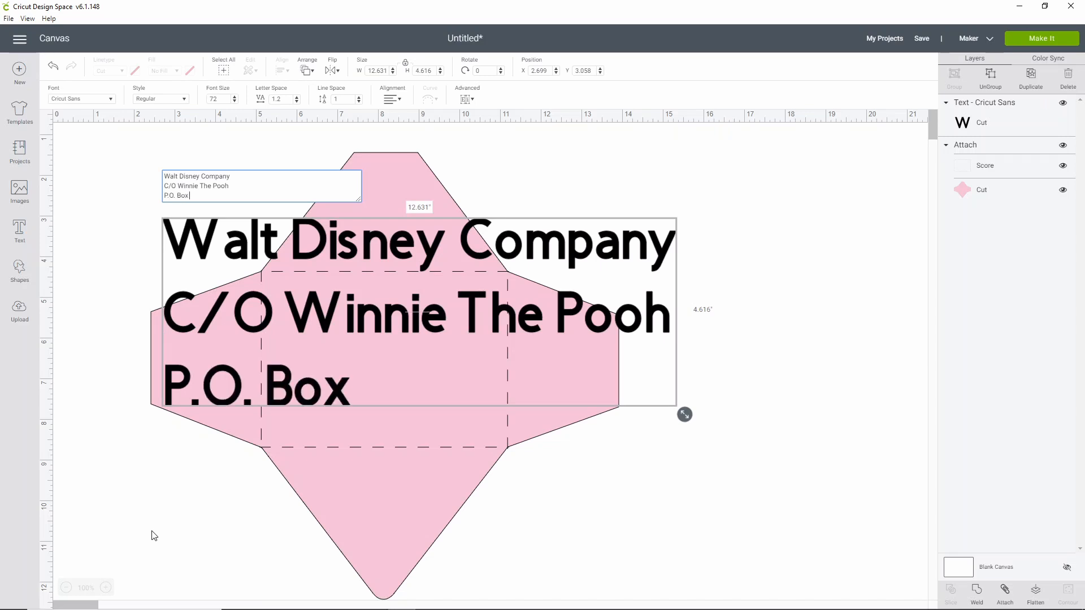
type(" 100")
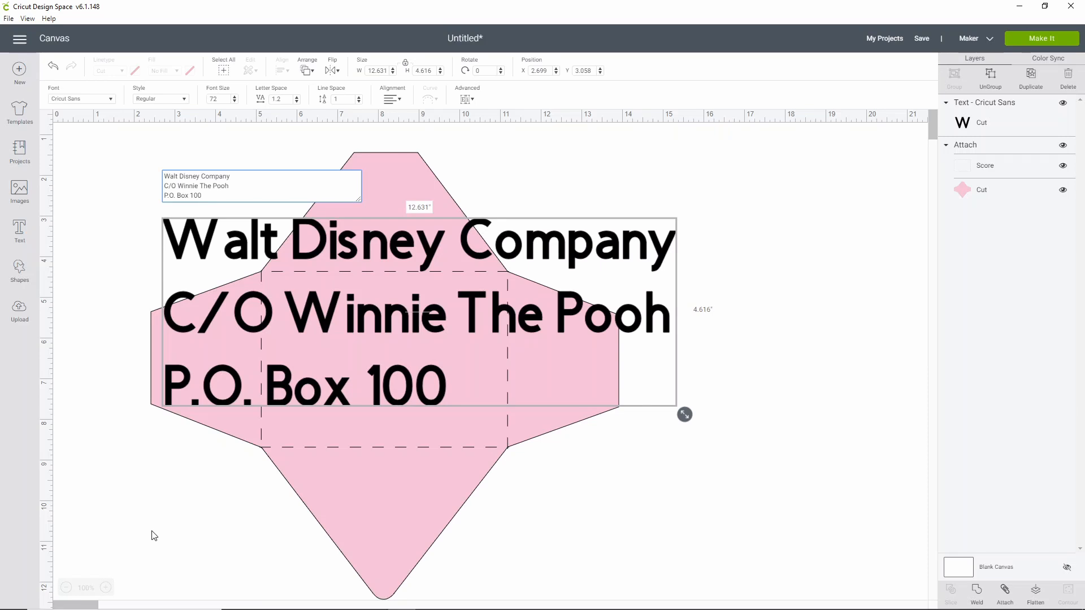
type("40")
- Enter the recipient's city, state and extended ZIP code as the fourth line of the address text
key("Return")
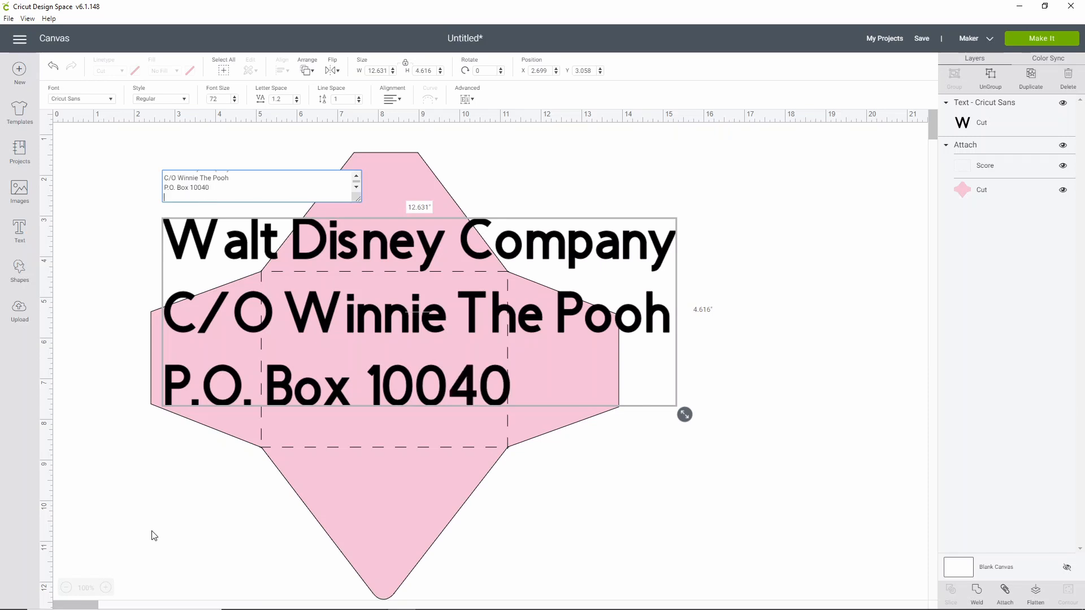
type("Lake B")
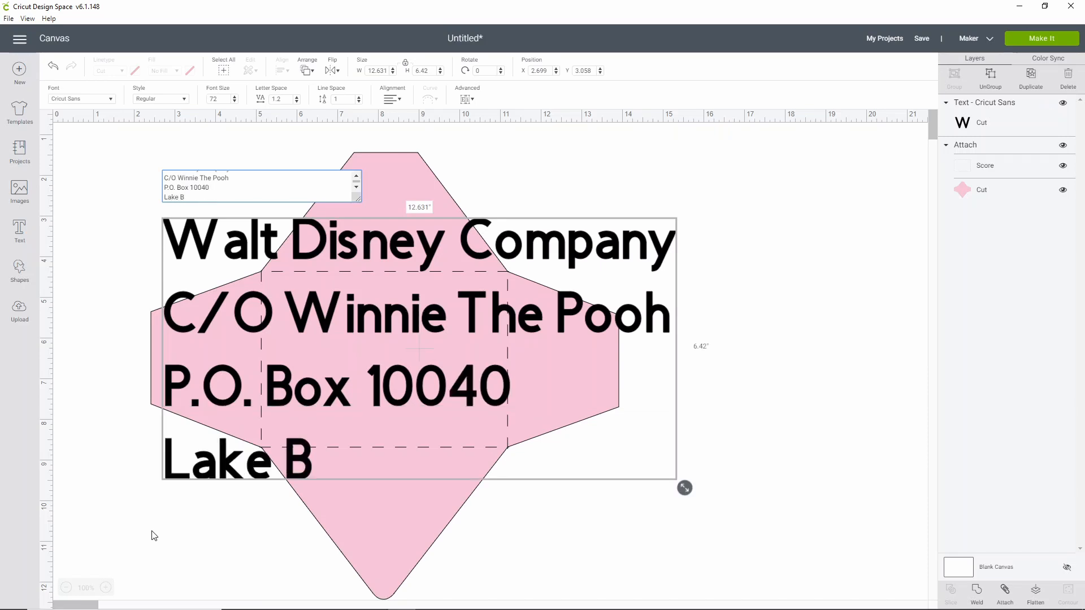
type("uena Vista Fl")
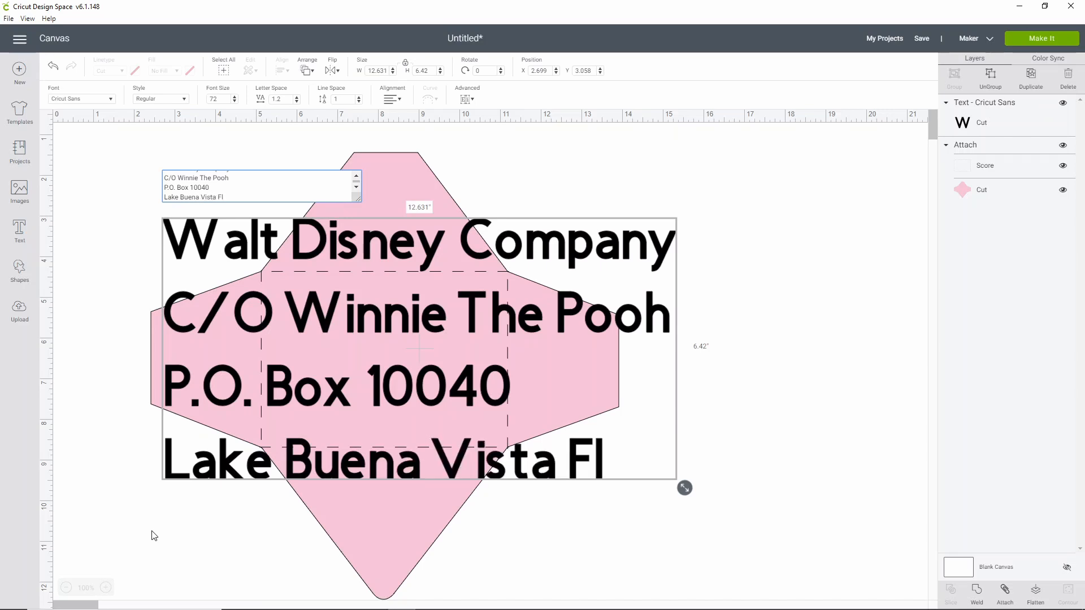
type(" 32830")
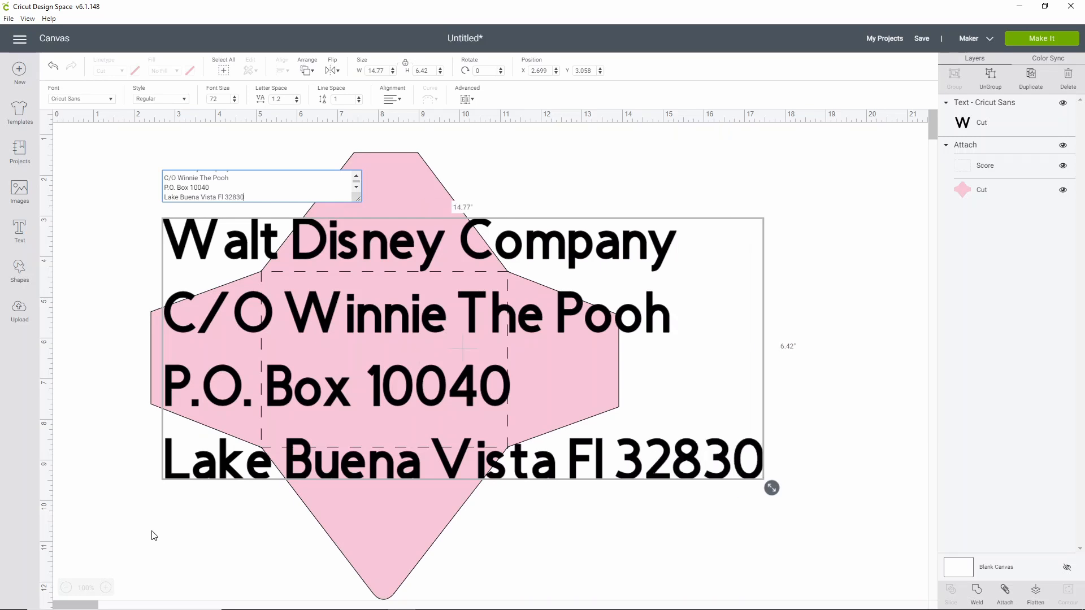
type(".0040")
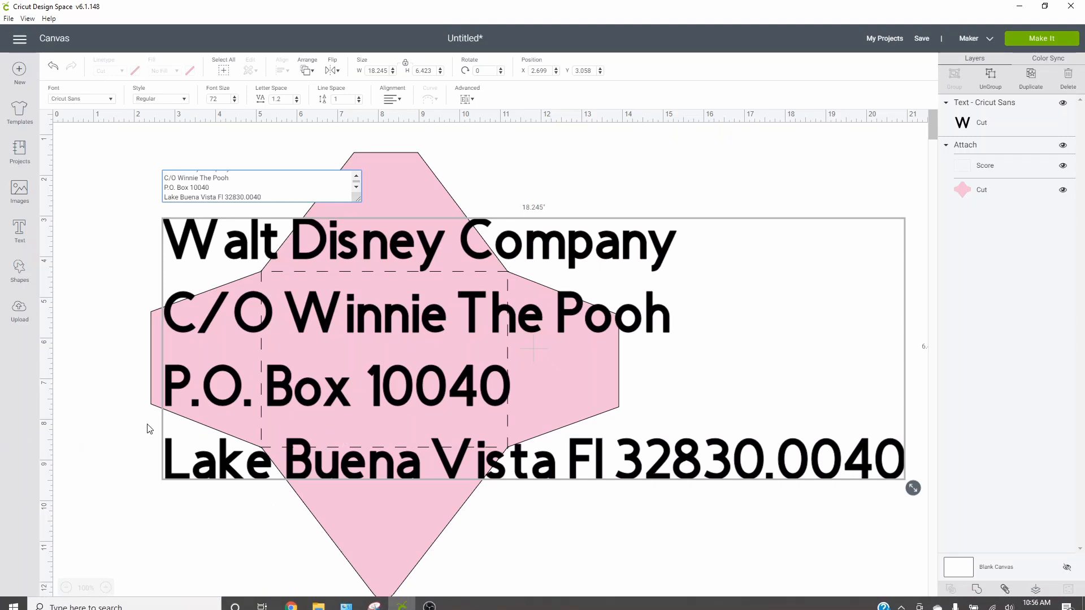
- Change the state abbreviation to all capitals in the address's fourth line and scale the text down to about 9.8 in wide
left_click(222, 197)
key("BackSpace")
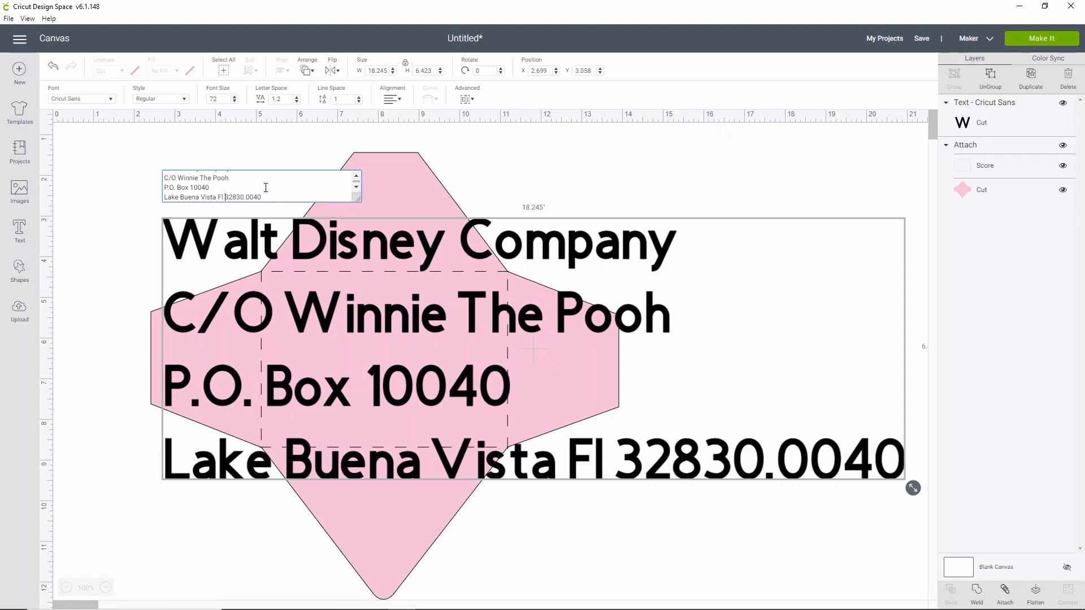
type("L")
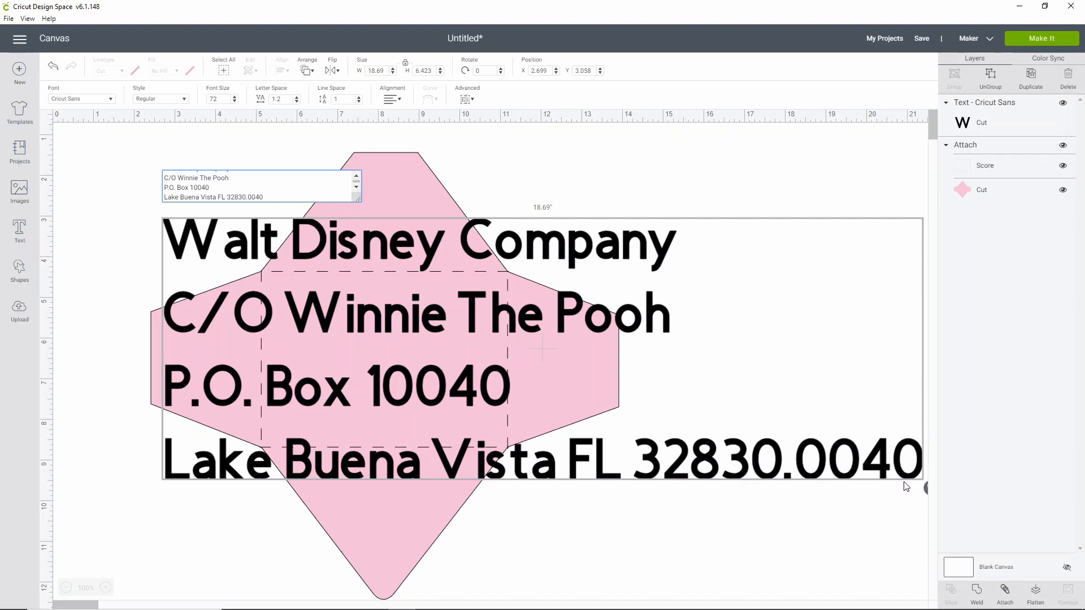
left_click_drag(926, 488, 569, 364)
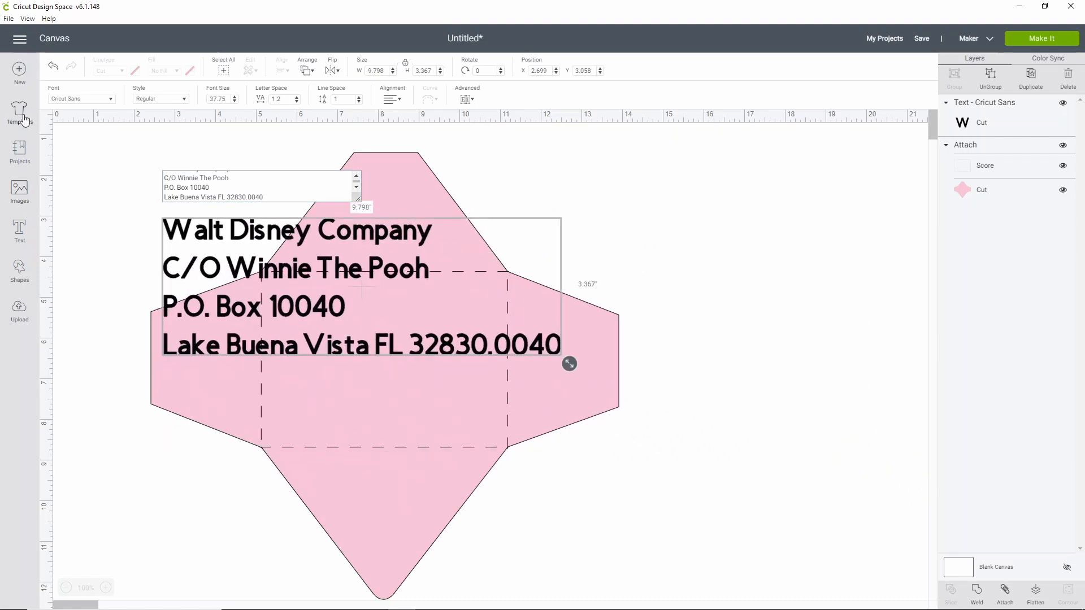
- Filter the fonts available for the address text to Writing fonts
left_click(93, 102)
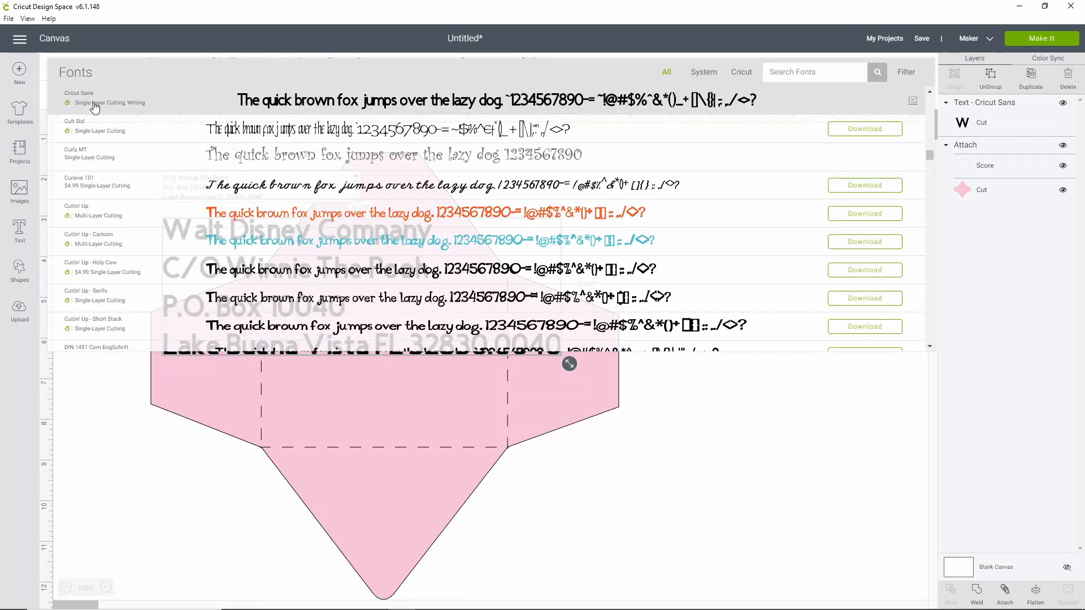
left_click(94, 108)
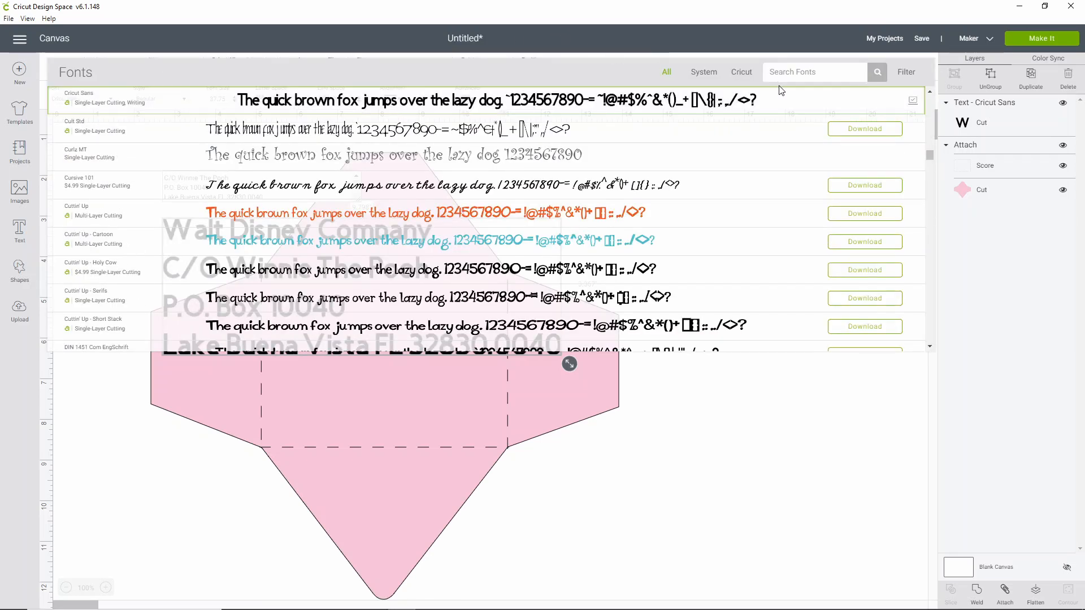
left_click(911, 73)
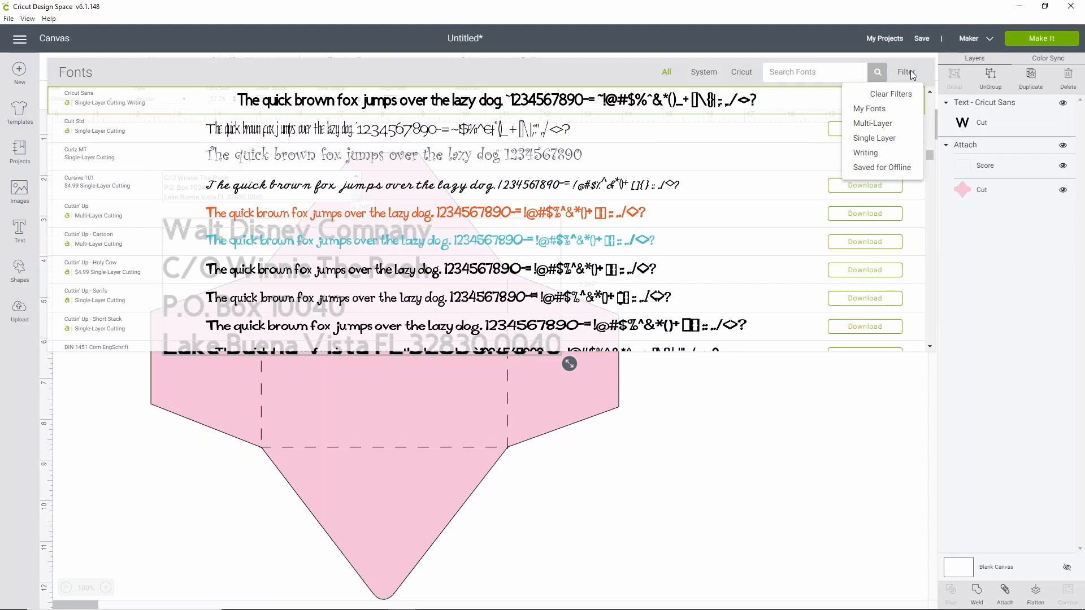
left_click(863, 153)
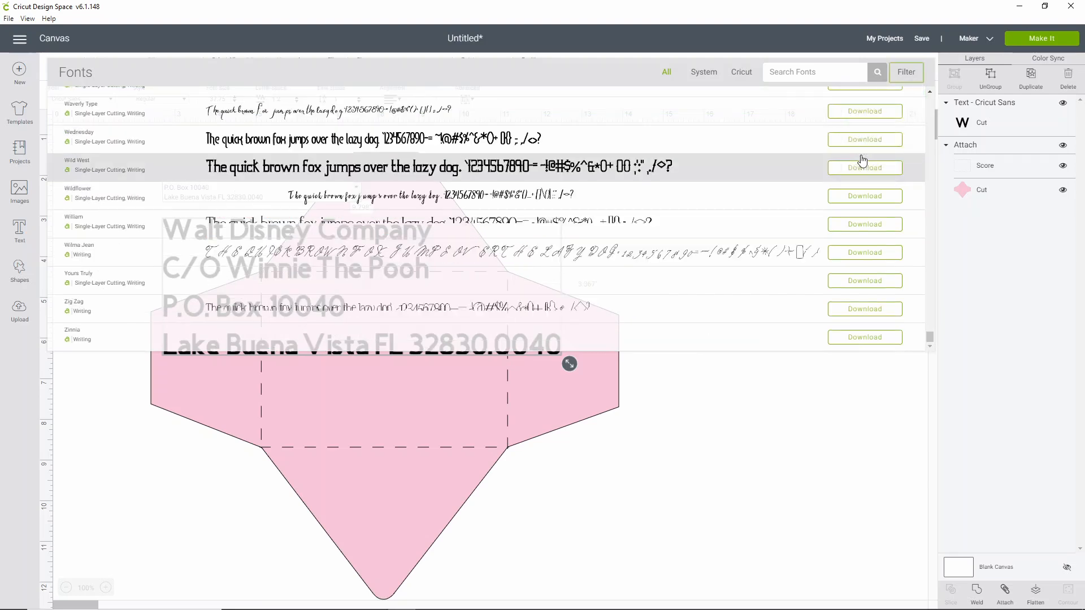
- Browse the Writing fonts and set the address text's font to Lyrical Letters 2 - Mile High
scroll(451, 126, "down", 15)
scroll(450, 125, "up", 10)
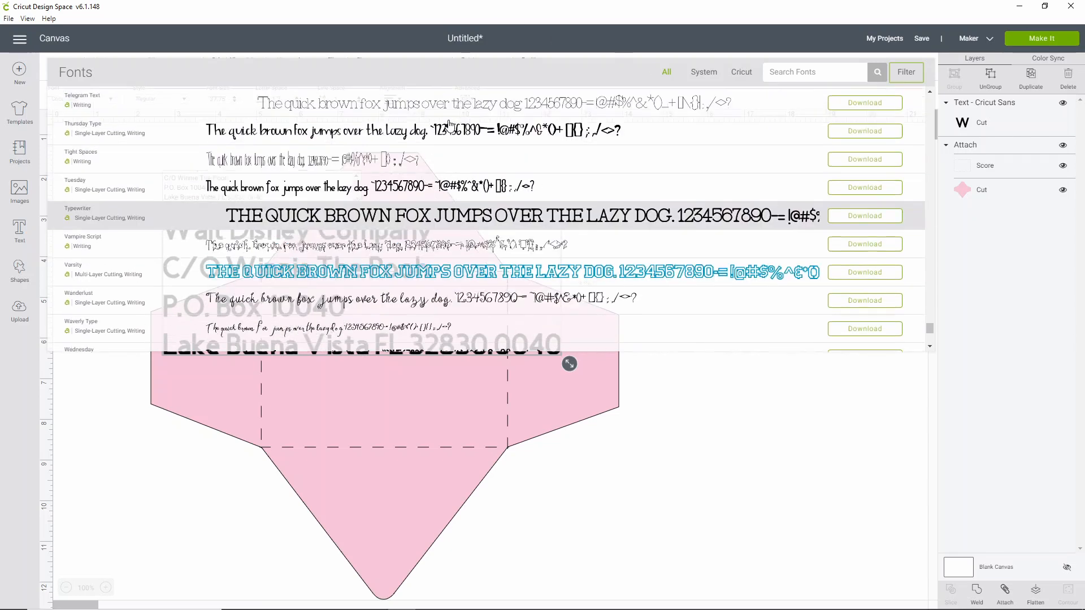
scroll(450, 125, "up", 5)
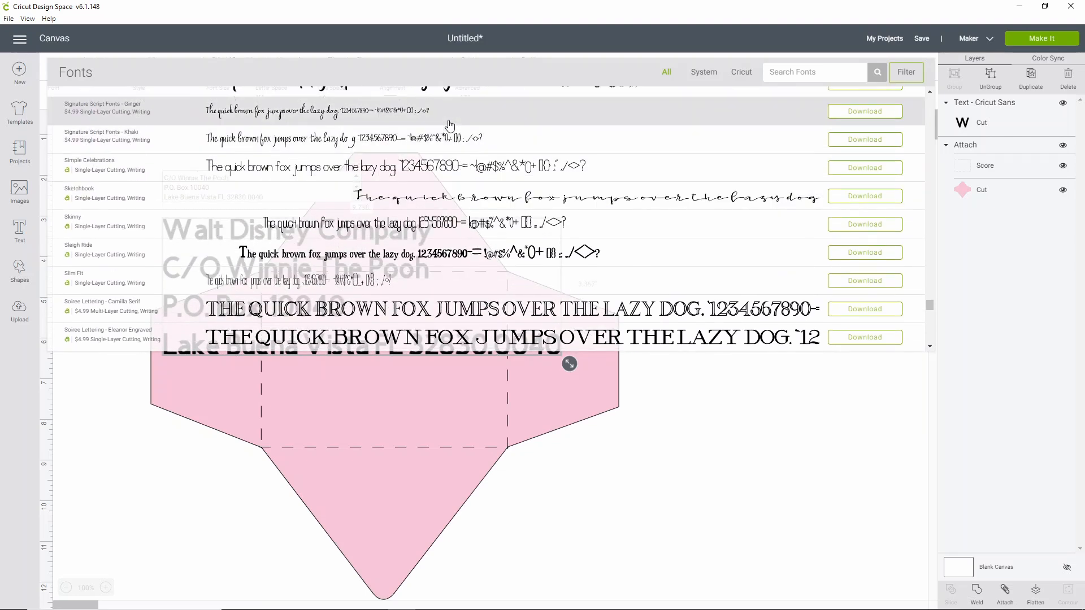
scroll(450, 125, "up", 2)
scroll(450, 125, "up", 2)
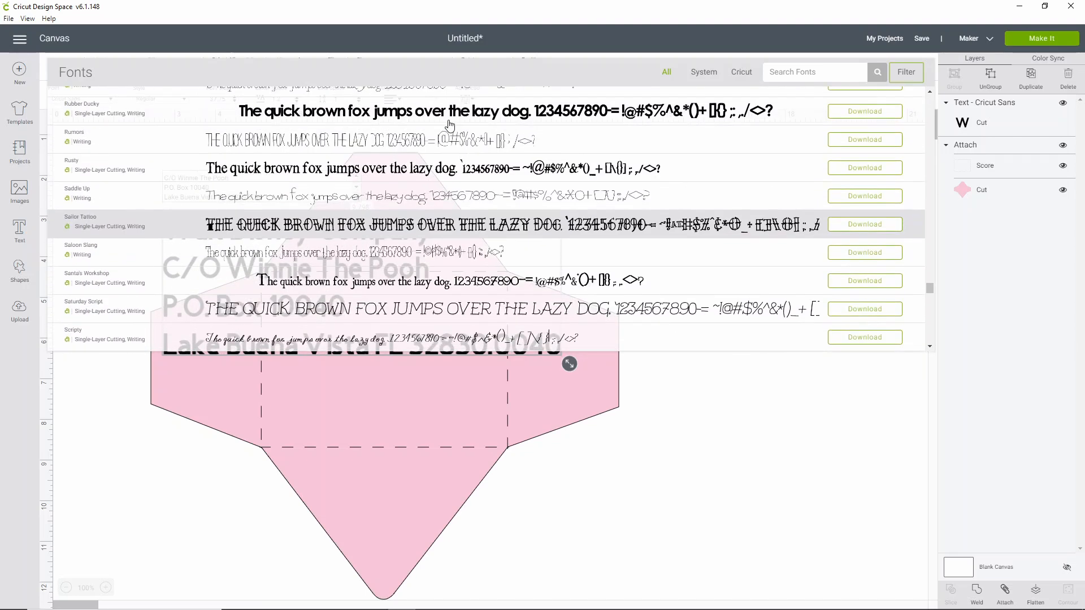
scroll(432, 176, "up", 4)
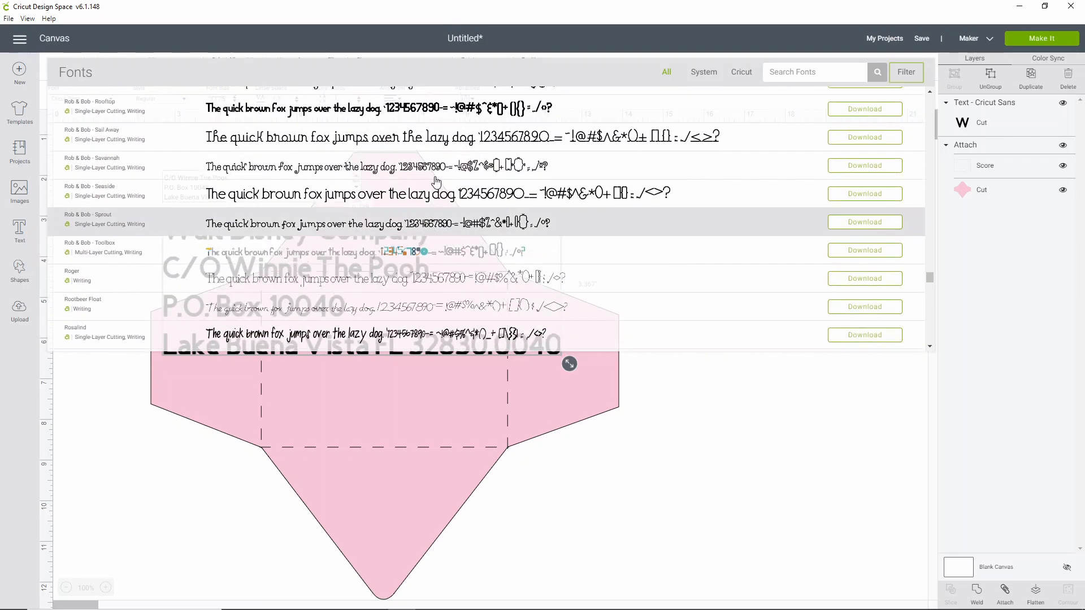
scroll(439, 206, "up", 6)
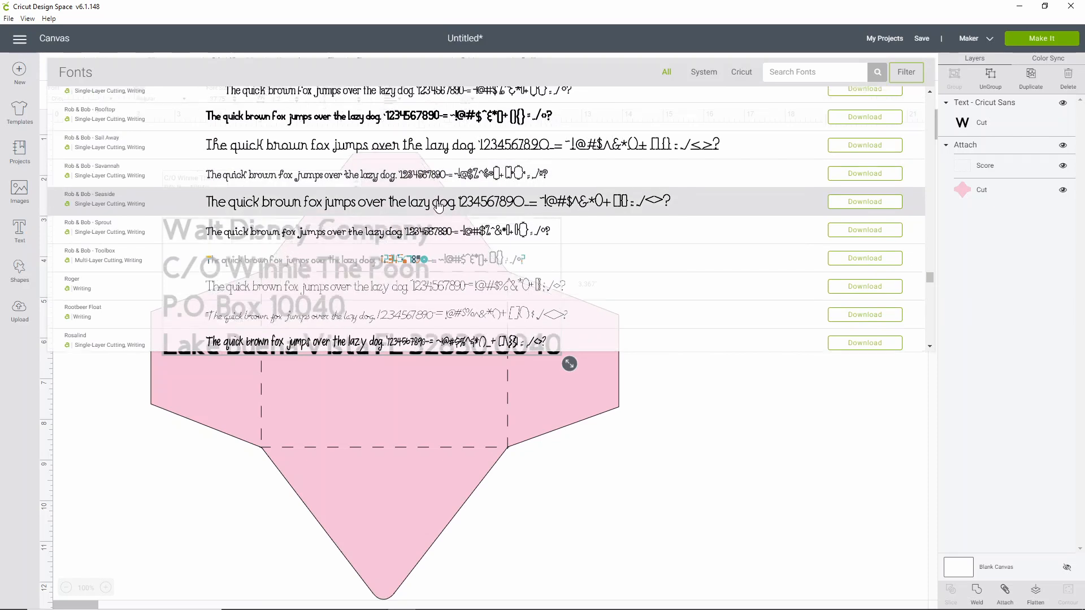
scroll(431, 206, "up", 4)
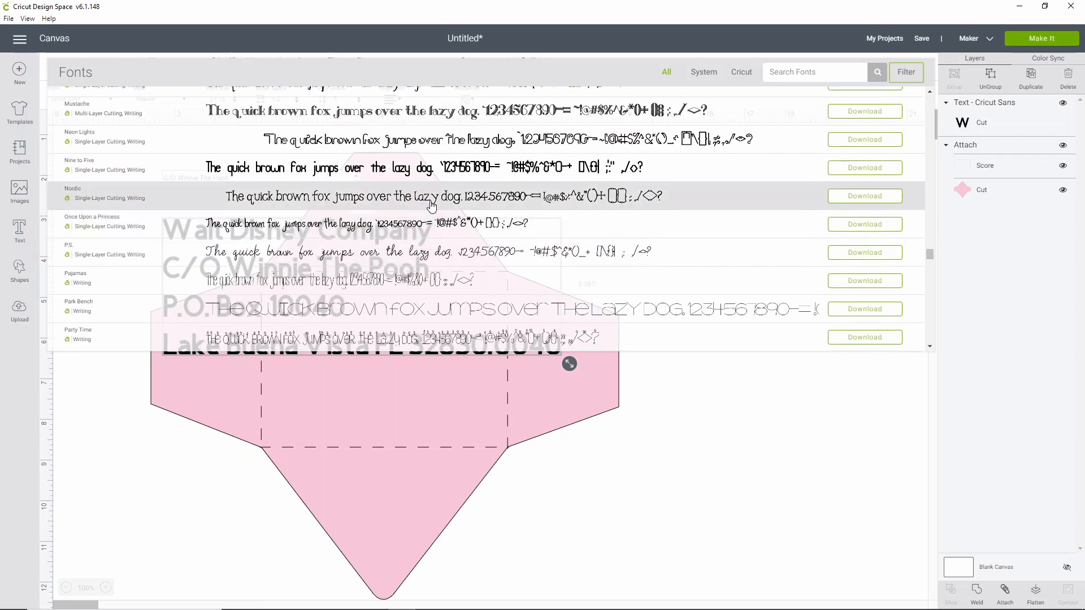
scroll(432, 206, "up", 4)
scroll(414, 194, "up", 1)
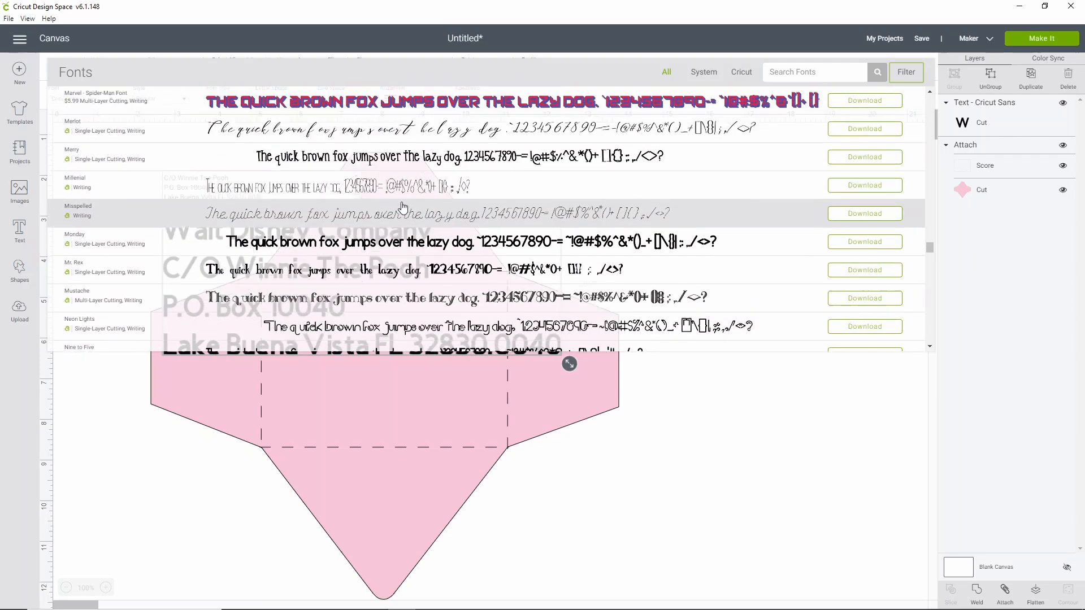
scroll(385, 237, "up", 4)
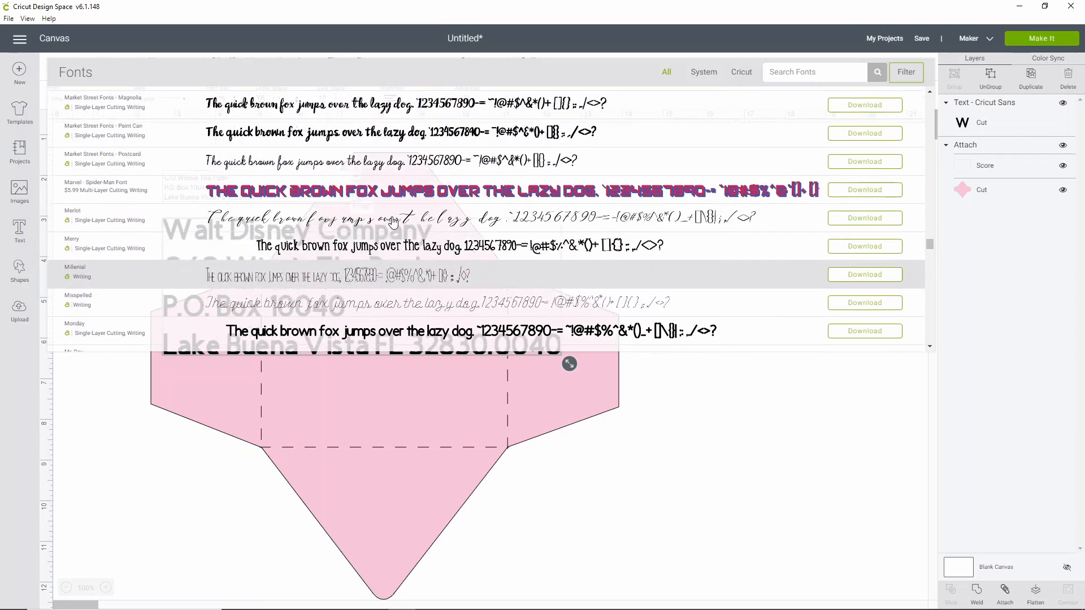
scroll(366, 194, "up", 1)
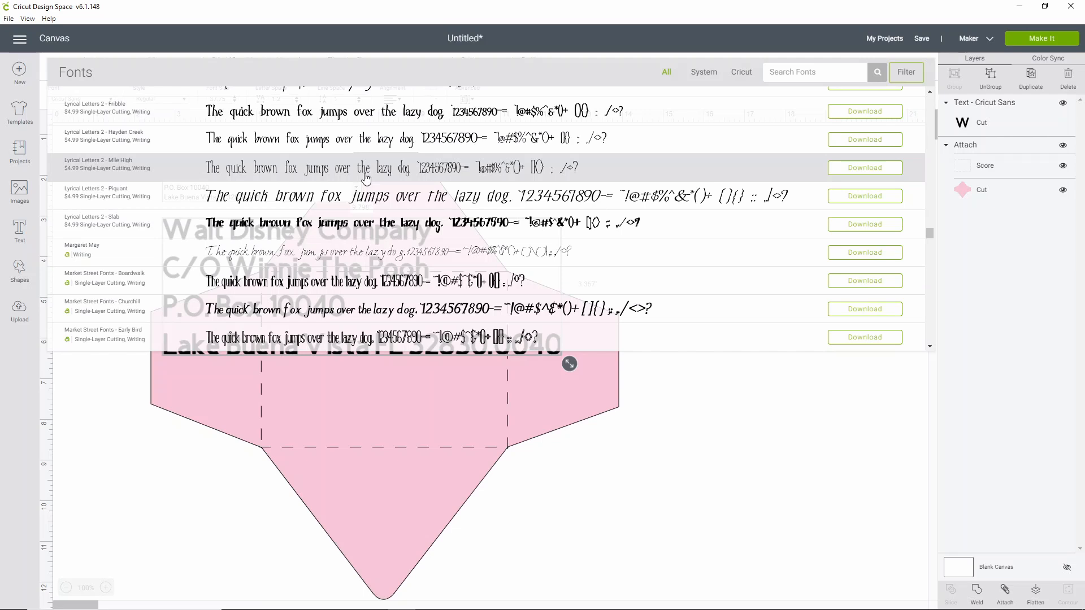
left_click(365, 174)
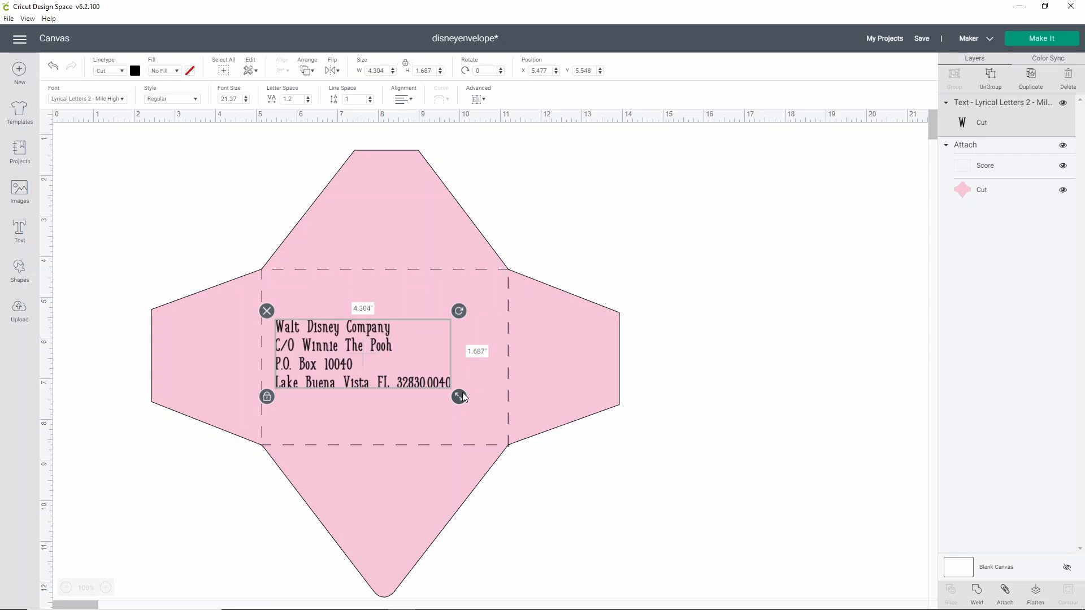
- Enlarge the address text to about 11.39 in wide over the centre panel and set its linetype to Draw
left_click_drag(462, 396, 585, 469)
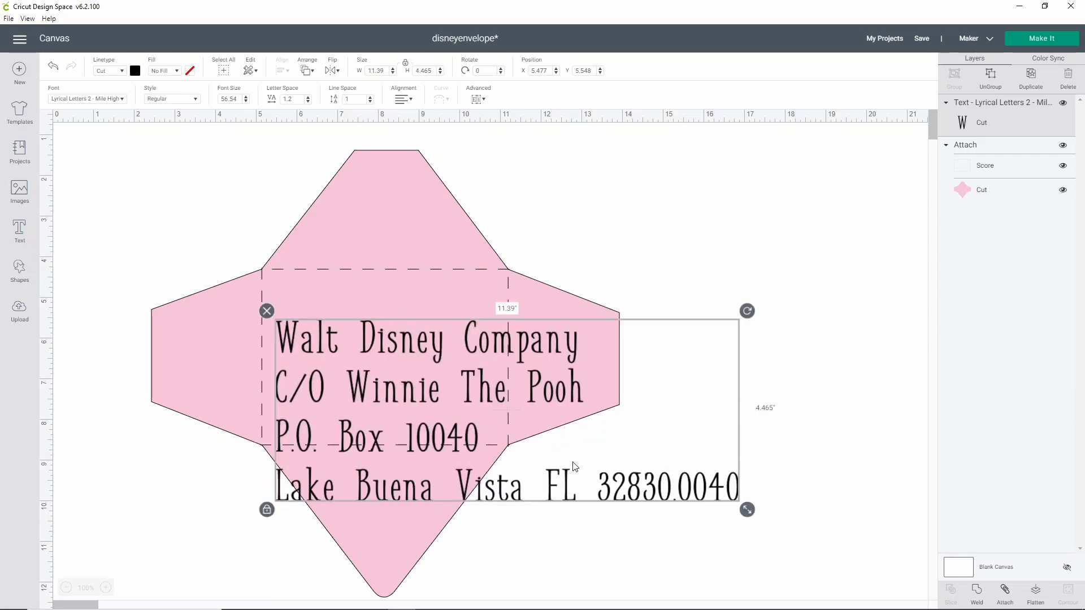
left_click_drag(567, 379, 536, 334)
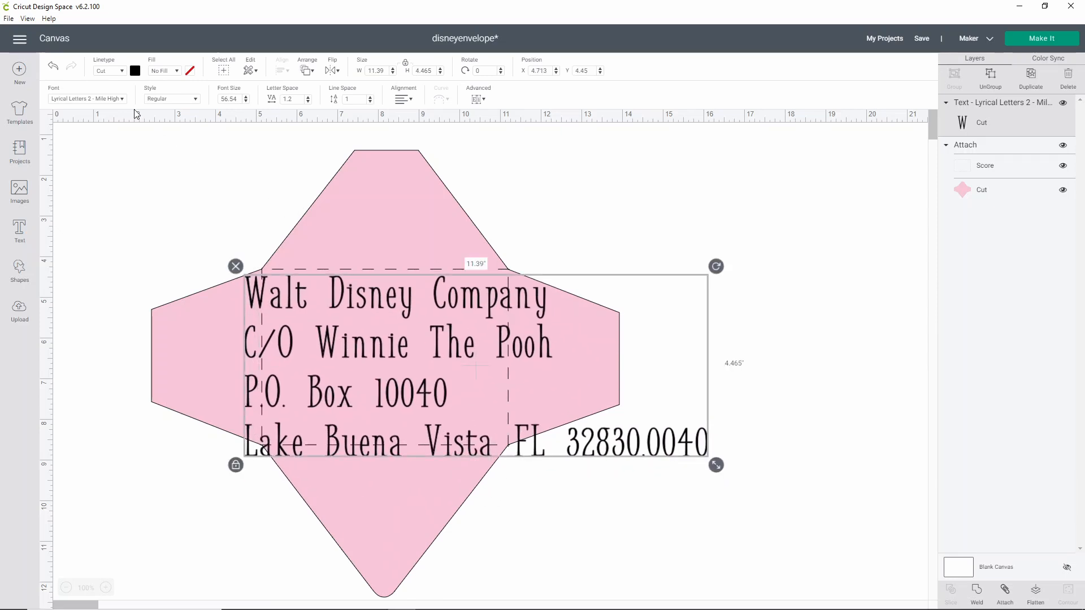
left_click(120, 72)
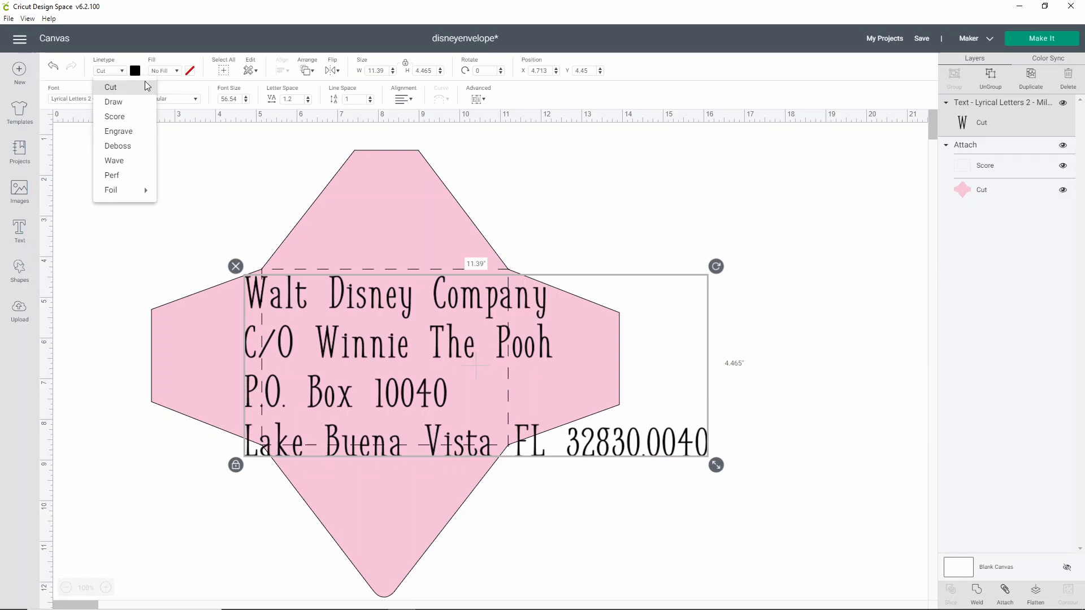
left_click(114, 101)
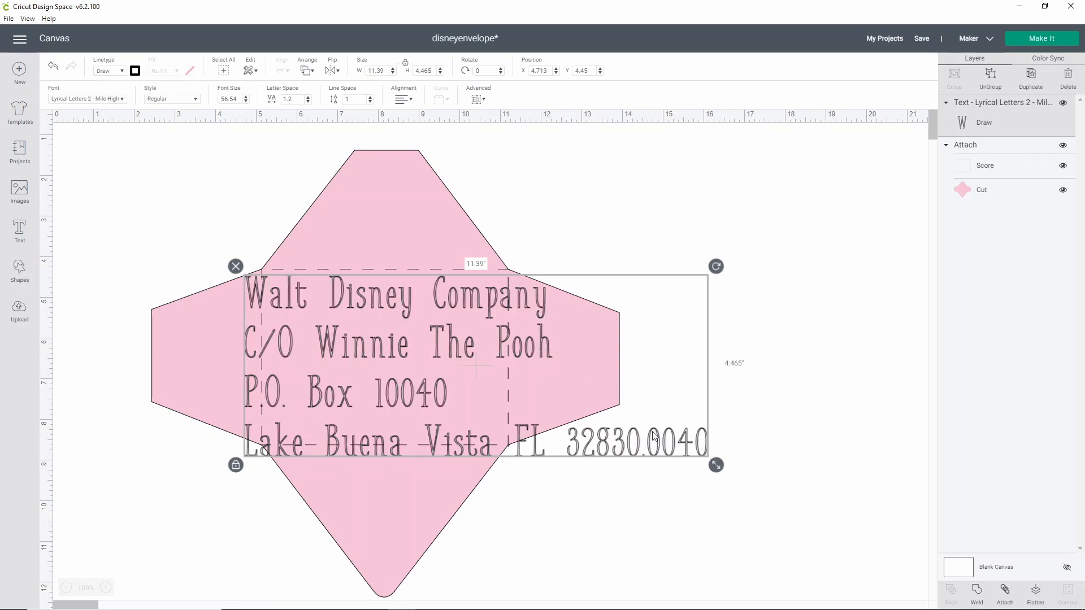
- Enlarge the address text to about 13.48 in wide and set its style to Writing
left_click_drag(714, 465, 729, 500)
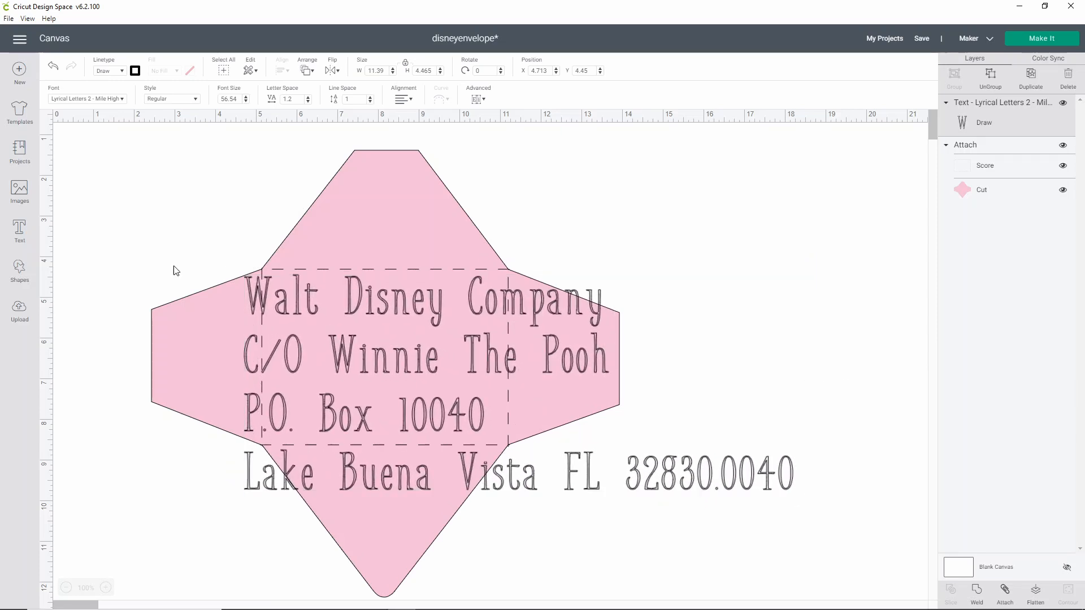
left_click(171, 102)
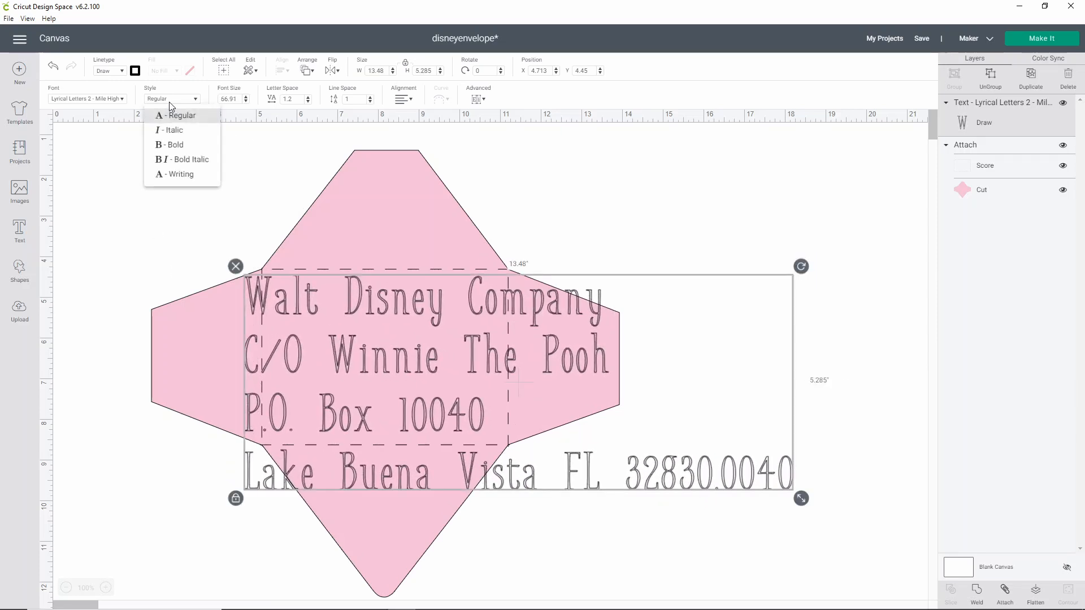
left_click(170, 175)
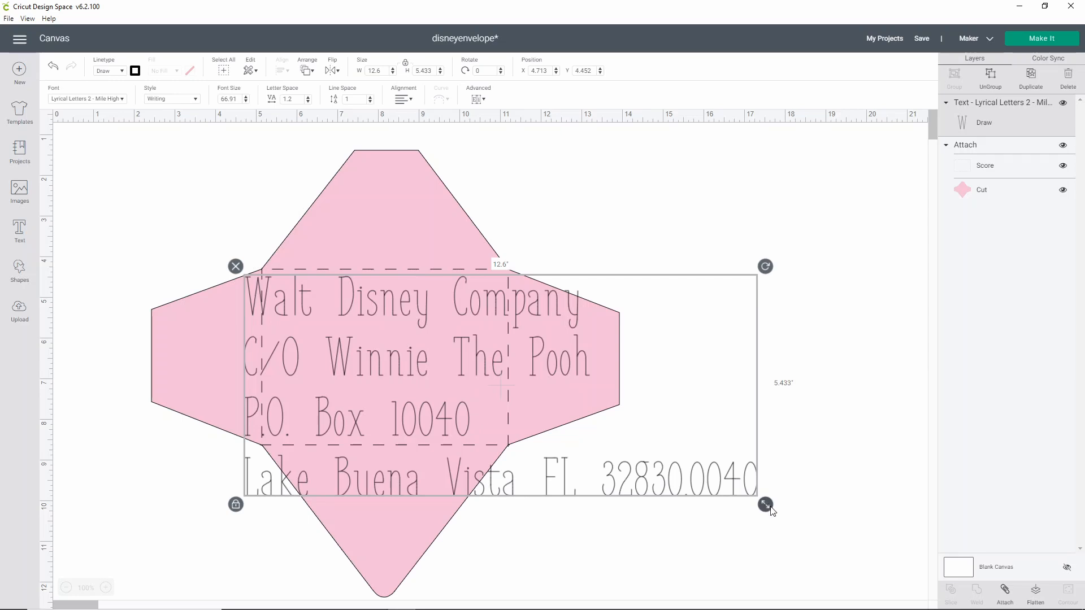
- Scale the address text down to about 4.97 × 2.14 in and place it inside the scored centre panel
left_click_drag(767, 507, 501, 383)
left_click_drag(327, 344, 351, 391)
left_click_drag(538, 439, 457, 421)
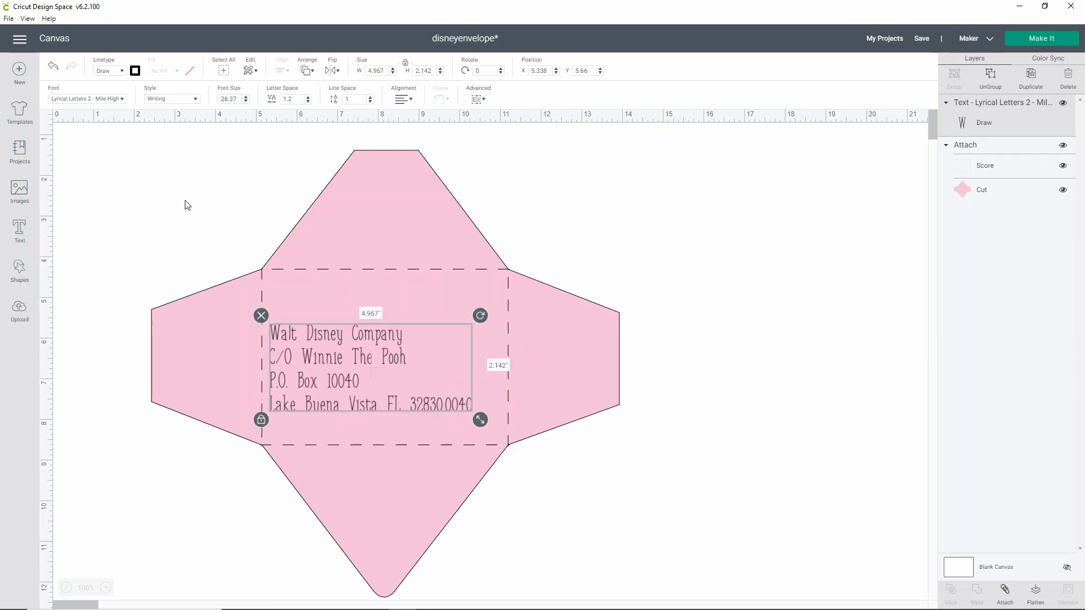
- Set the address text's font to Qwerty
left_click(96, 101)
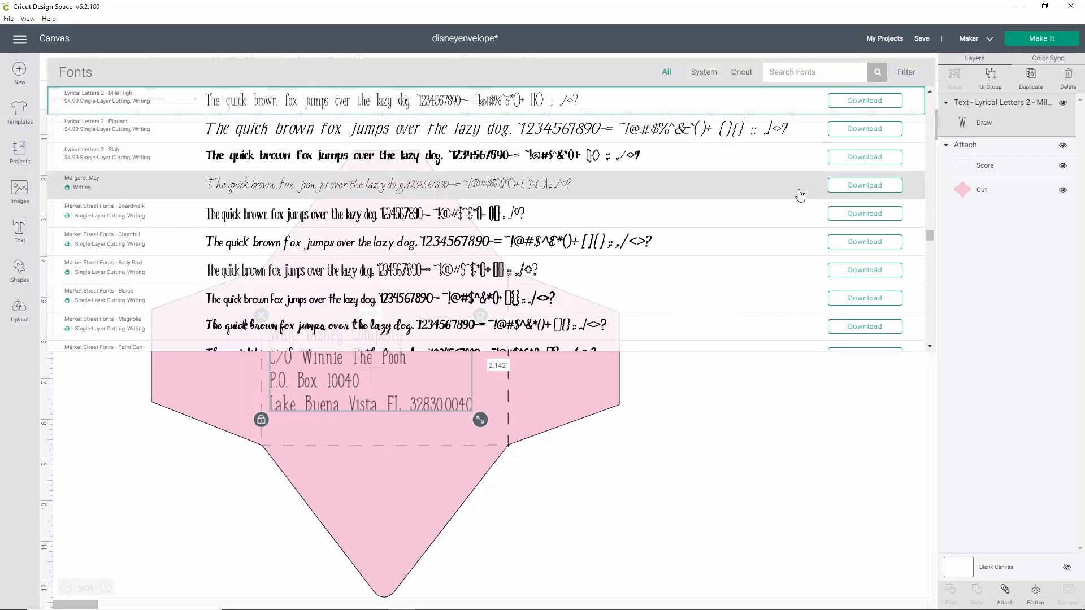
scroll(800, 195, "down", 5)
scroll(800, 196, "down", 10)
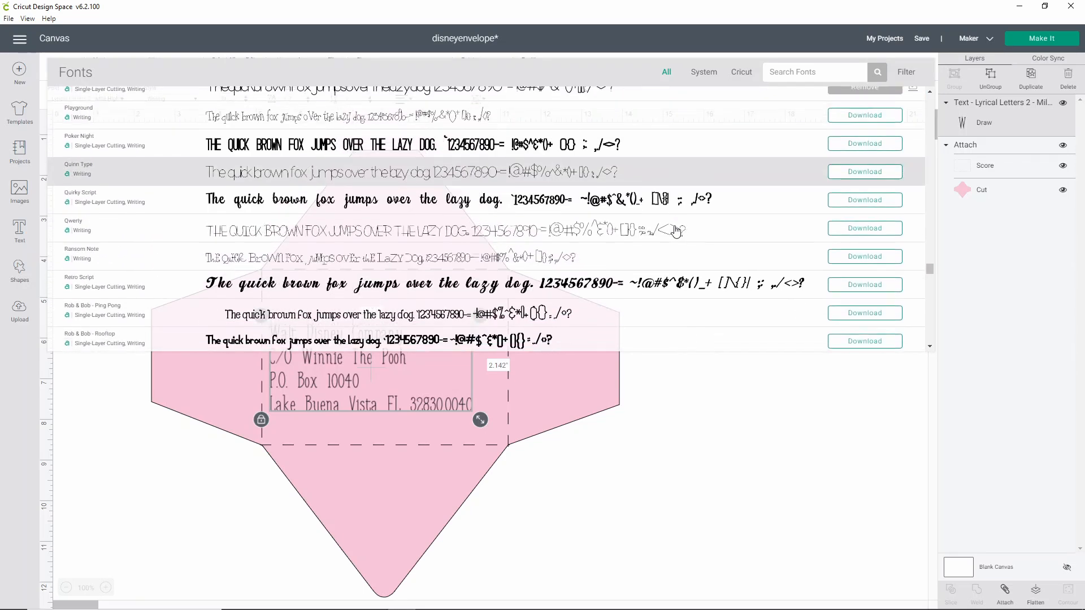
scroll(676, 232, "down", 5)
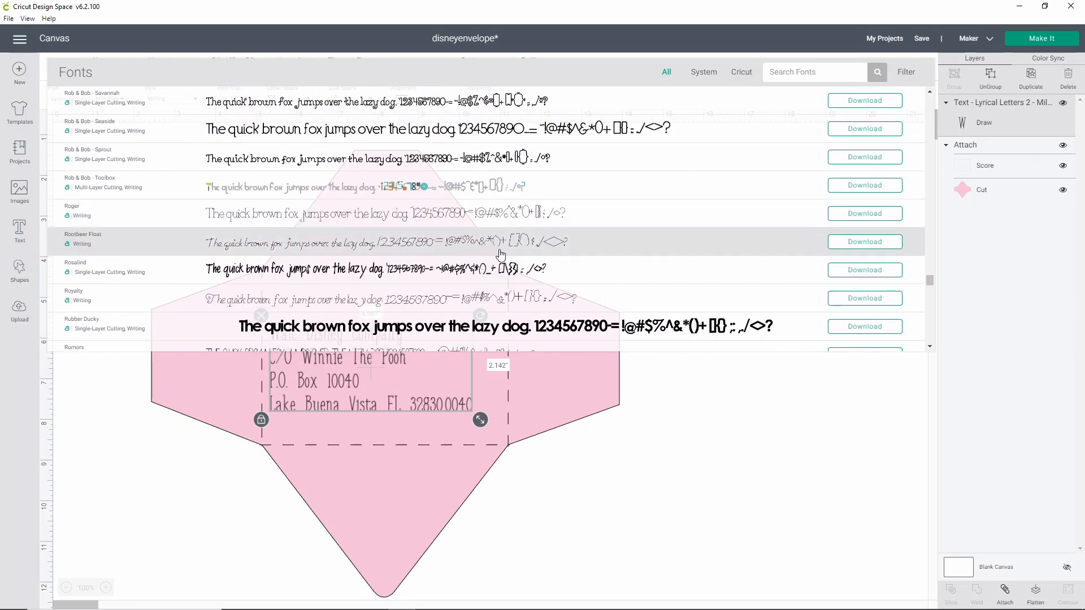
scroll(500, 255, "down", 5)
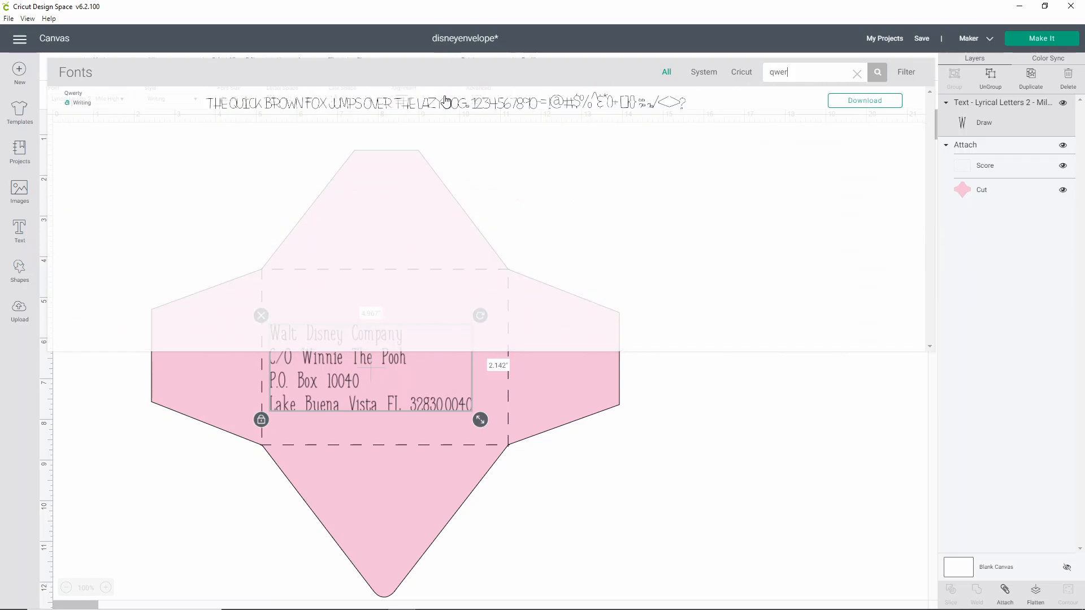
left_click(446, 102)
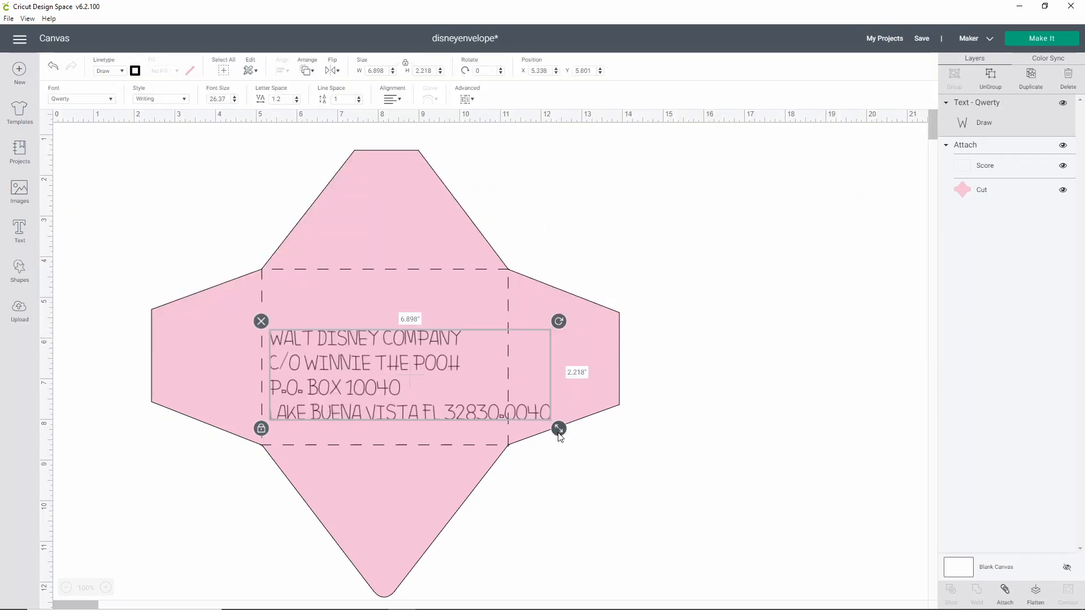
- Scale the address text down to about 4.57 × 1.47 in and place it in the lower part of the scored centre panel
left_click_drag(559, 431, 323, 399)
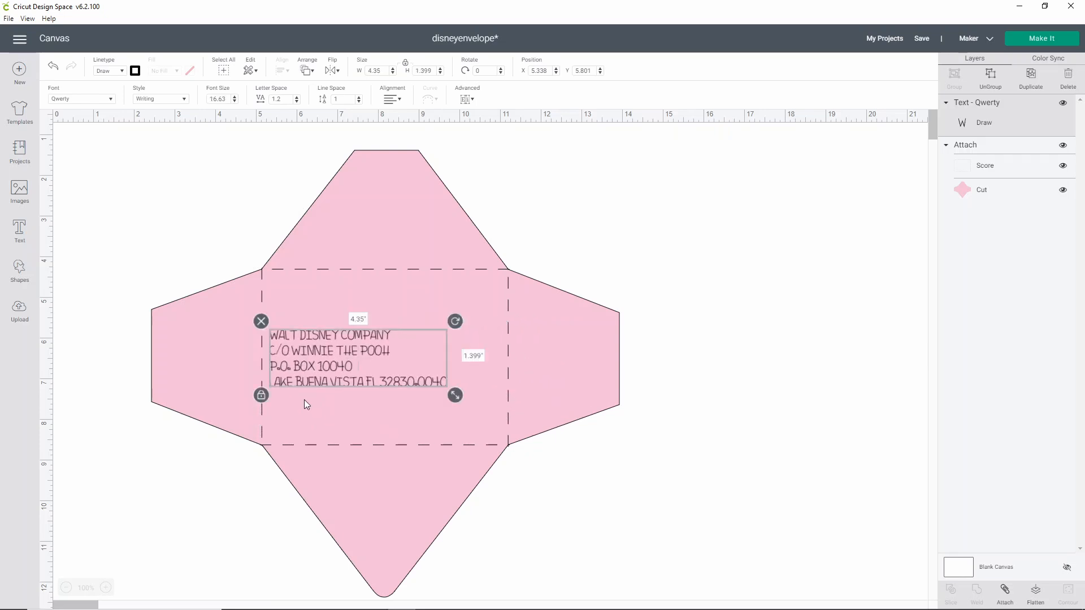
left_click_drag(311, 343, 347, 358)
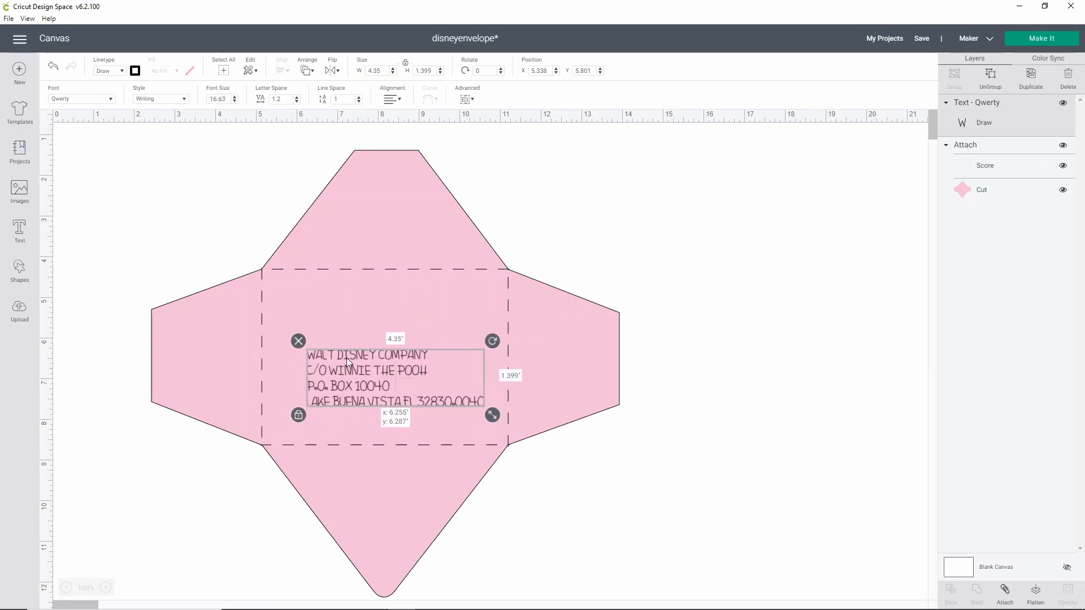
left_click_drag(492, 412, 501, 416)
left_click_drag(374, 375, 374, 382)
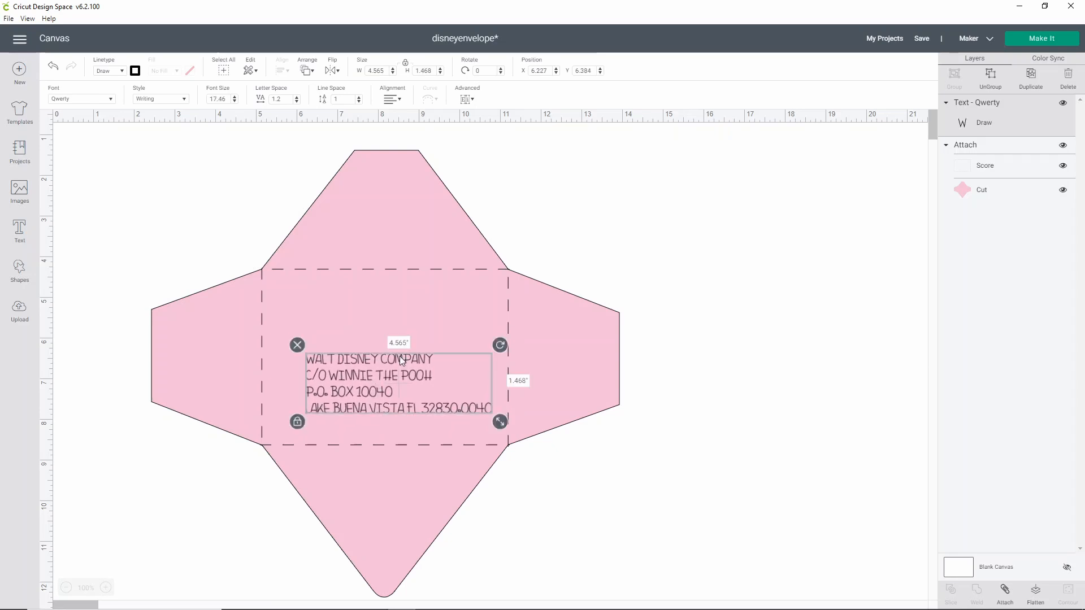
left_click(741, 394)
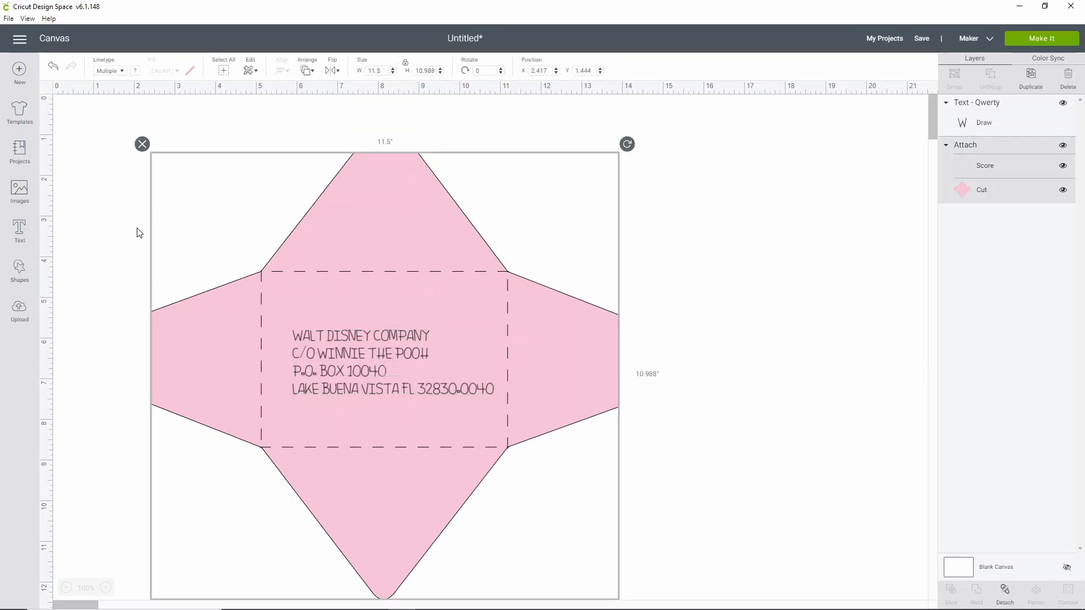
- Duplicate the address text and enlarge the copy to about 18.36 in wide
left_click(387, 373)
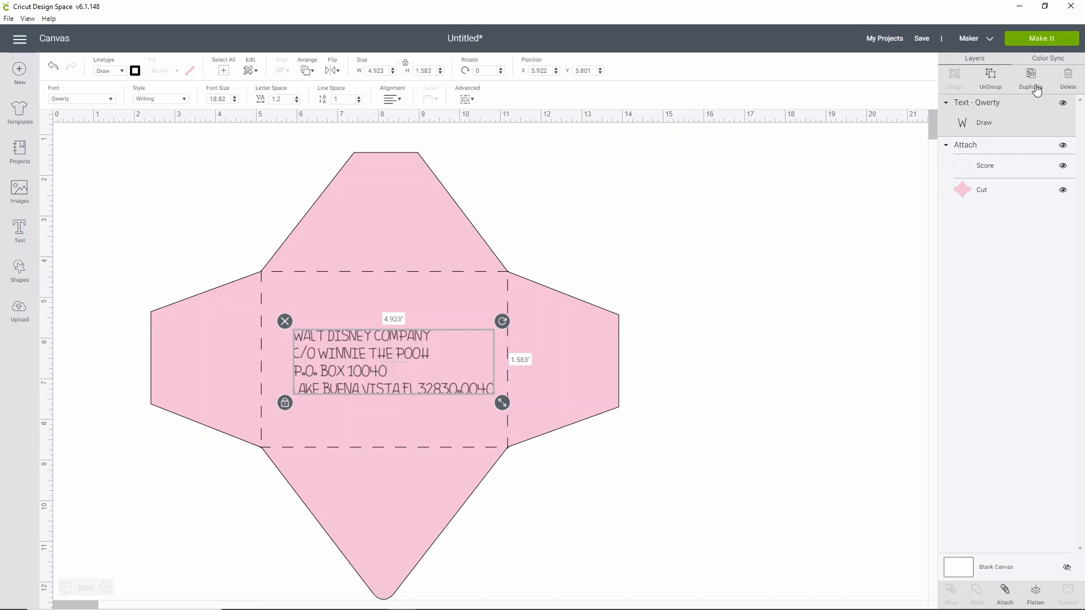
left_click(1032, 81)
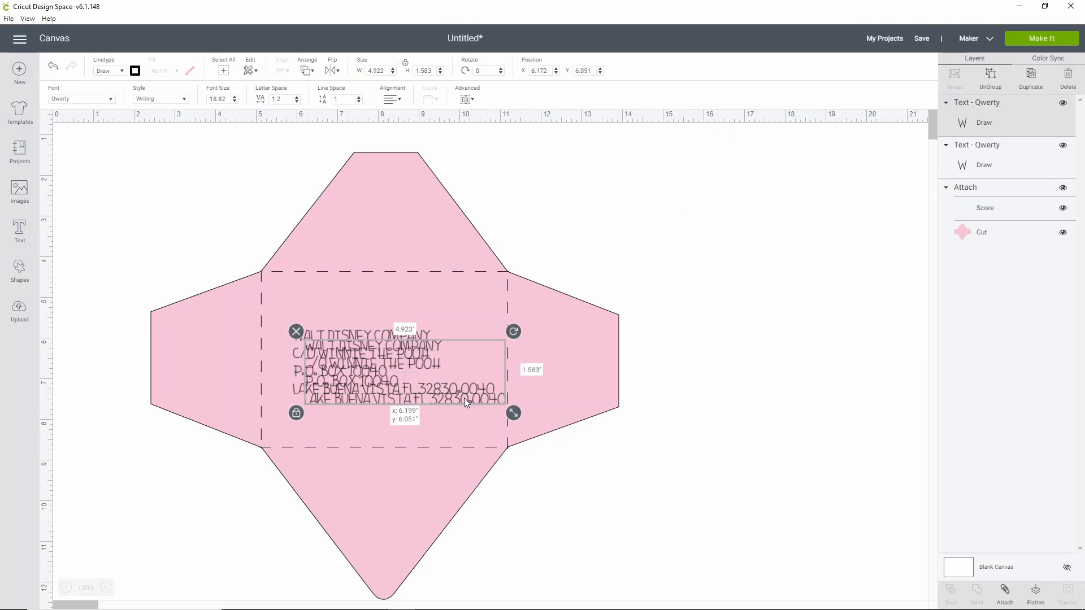
left_click_drag(463, 398, 400, 310)
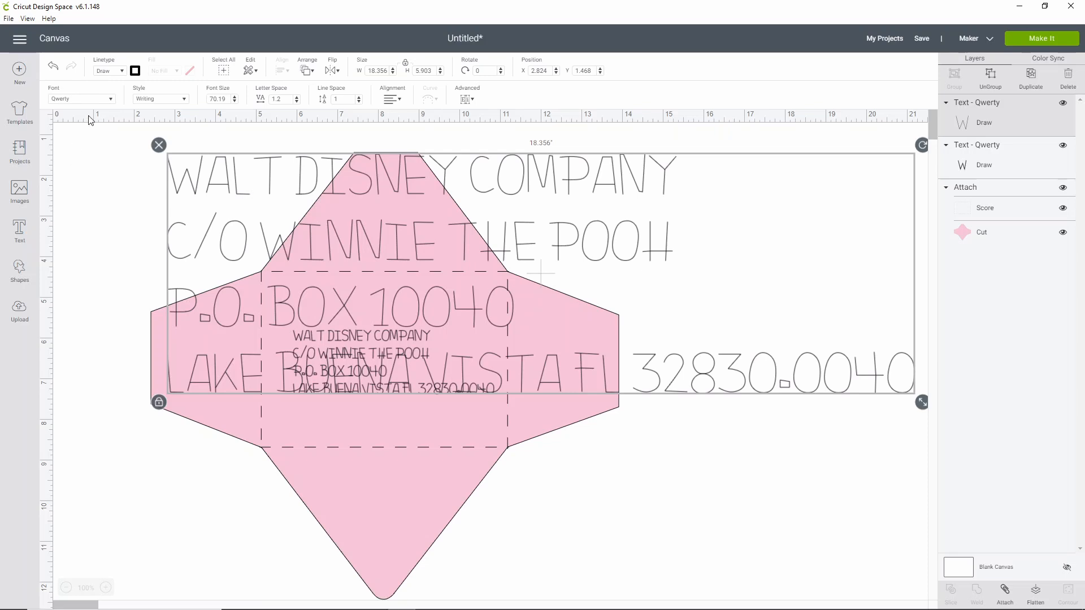
- Set the address copy's font to the system font A little sunshine and its linetype to Draw
left_click(88, 100)
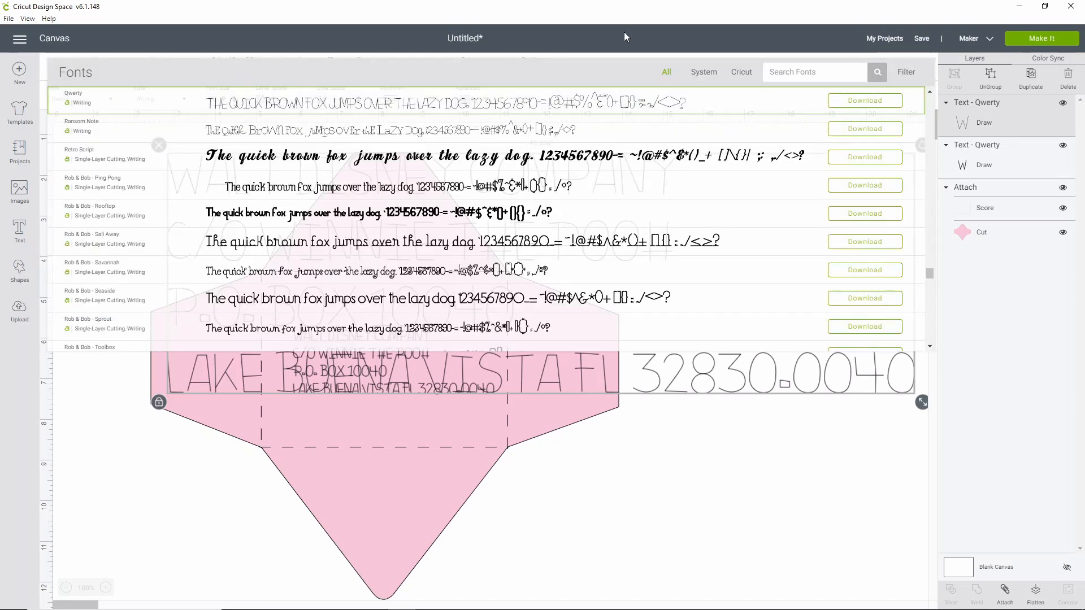
left_click(691, 75)
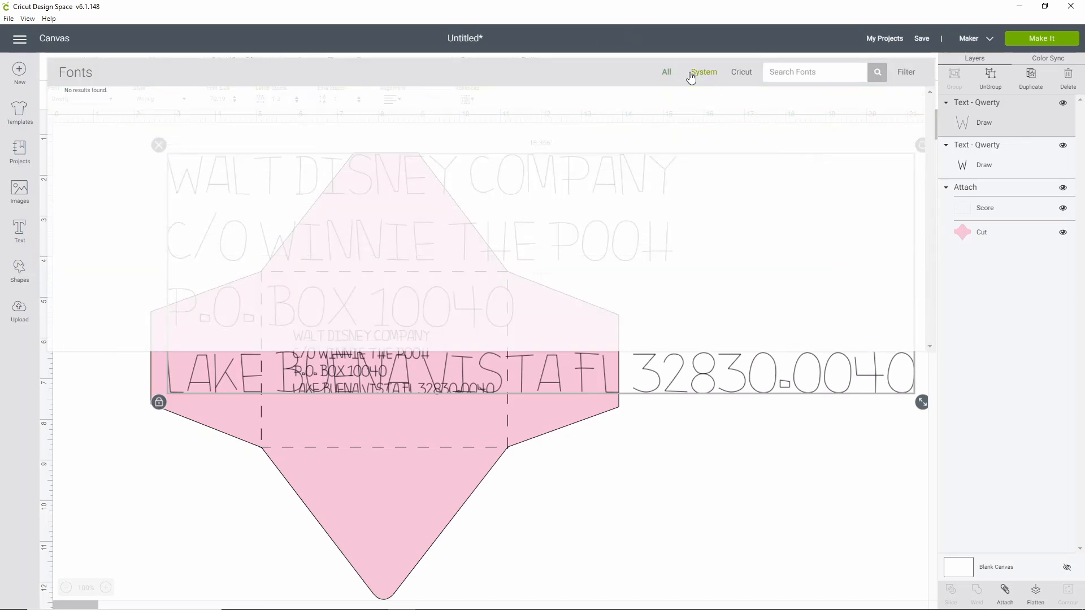
left_click(900, 75)
left_click(866, 154)
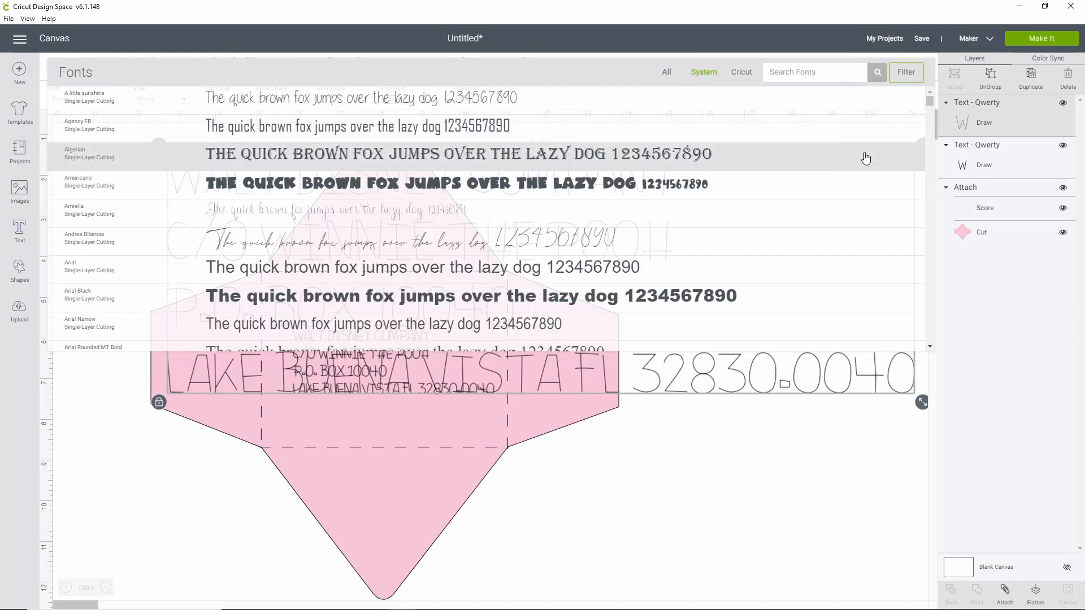
left_click(269, 100)
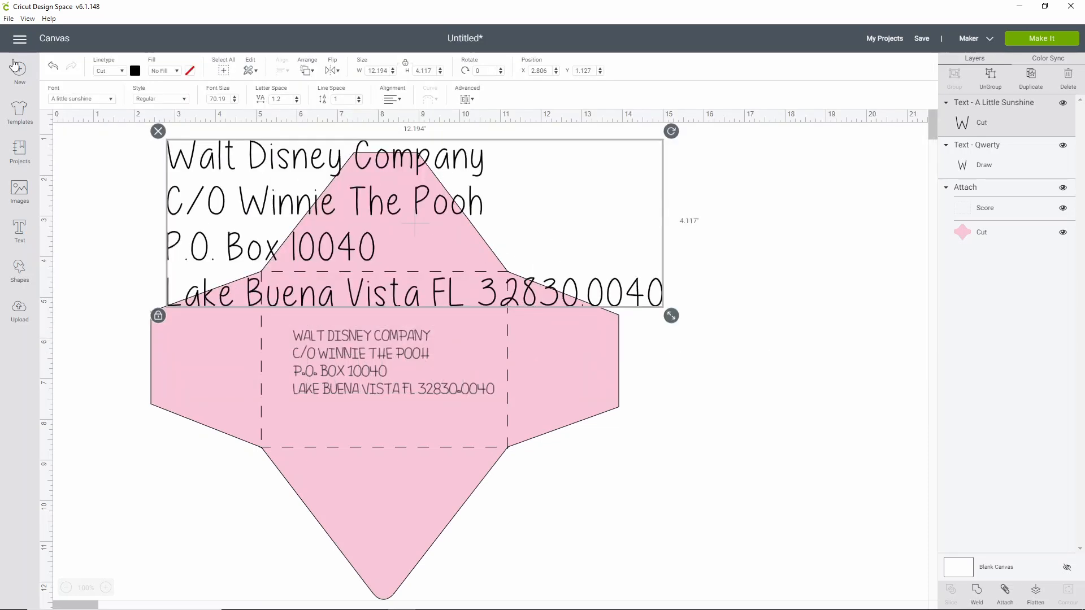
left_click(96, 74)
left_click(107, 101)
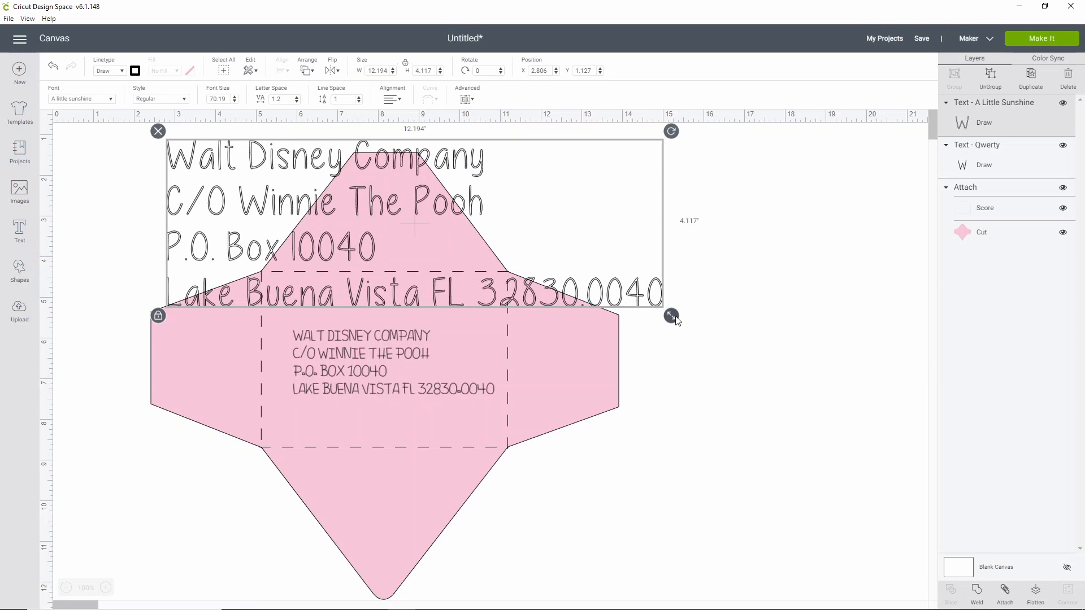
- Scale the A little sunshine copy to about 5.28 × 1.78 in, compare it with the Qwerty address, and delete the copy
left_click_drag(672, 315, 316, 197)
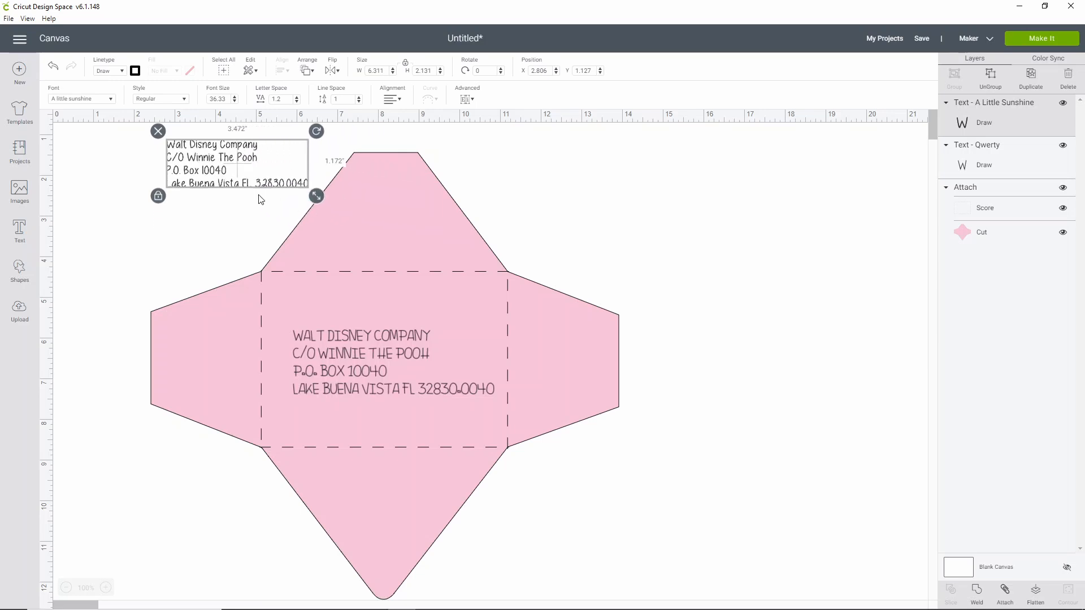
left_click_drag(226, 167, 515, 396)
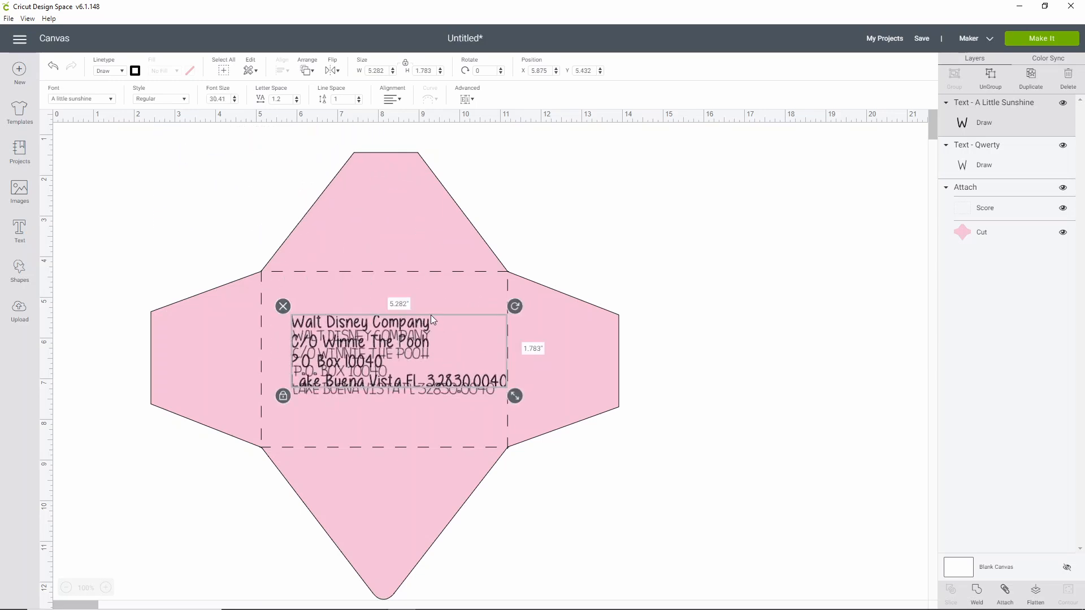
left_click_drag(418, 322, 390, 204)
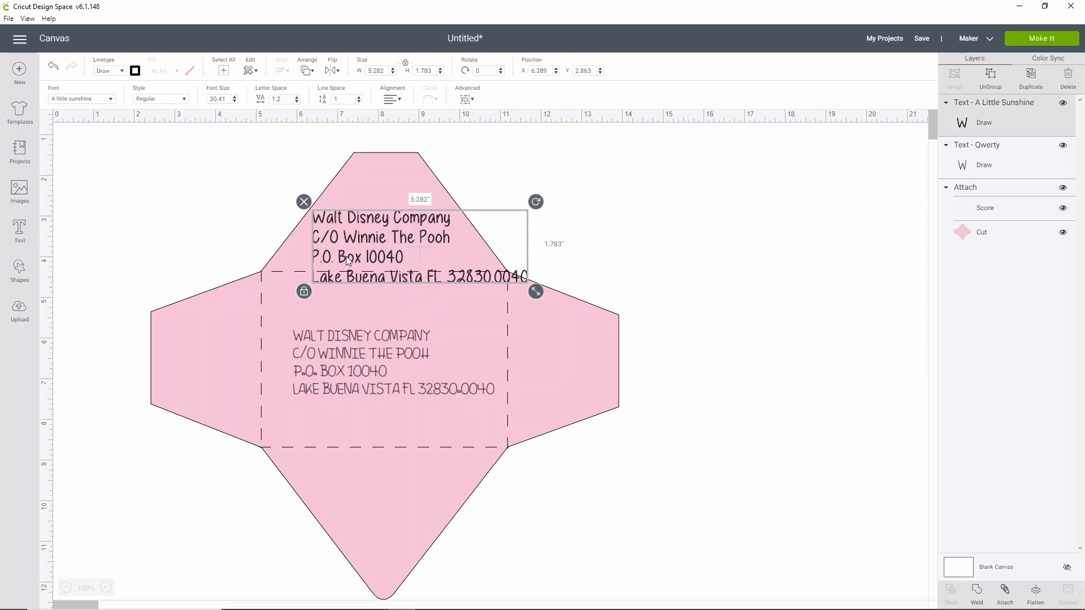
left_click(304, 202)
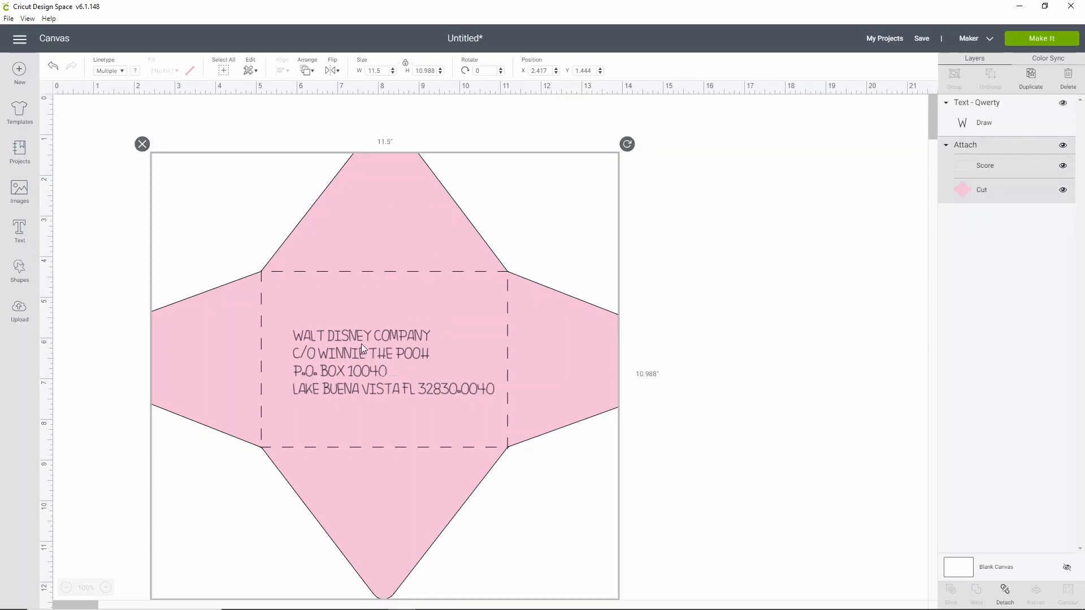
- Move the Qwerty address text lower in the scored centre panel, to about X 6.06, Y 6.41 in
left_click_drag(353, 350, 358, 374)
left_click(179, 195)
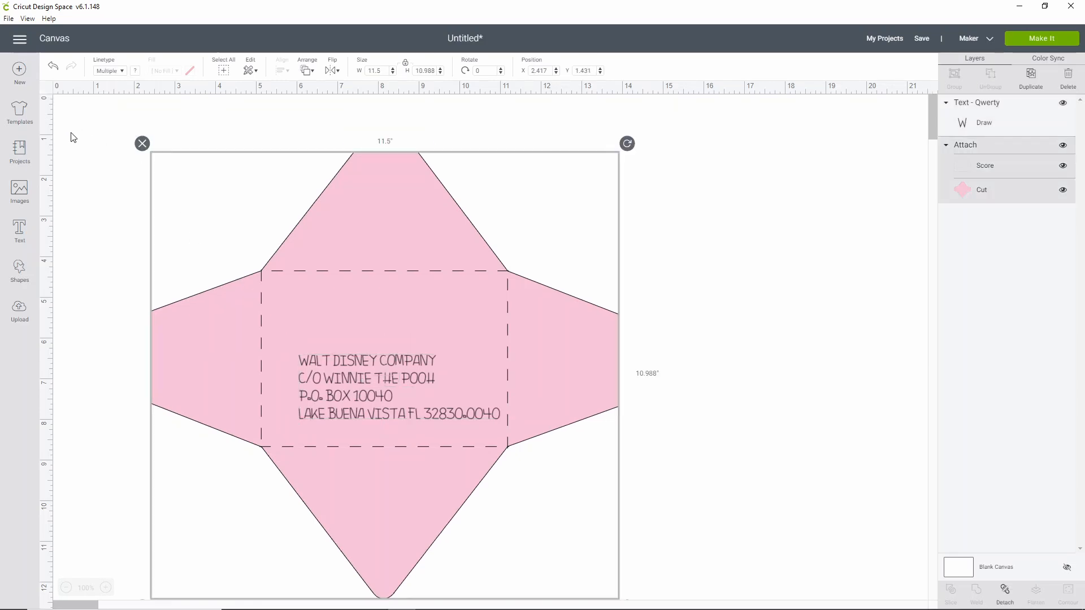
left_click(74, 139)
- Add a three-line return address text with the sender's name, street and city line, and scale it to about 2.15 × 0.89 in
left_click(14, 235)
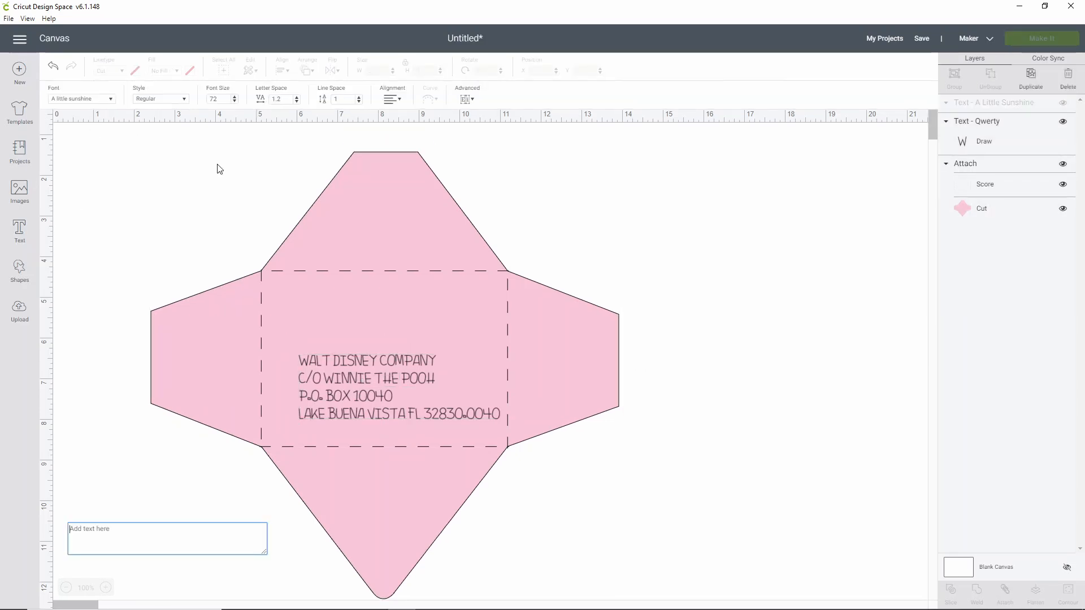
type("Blackstone")
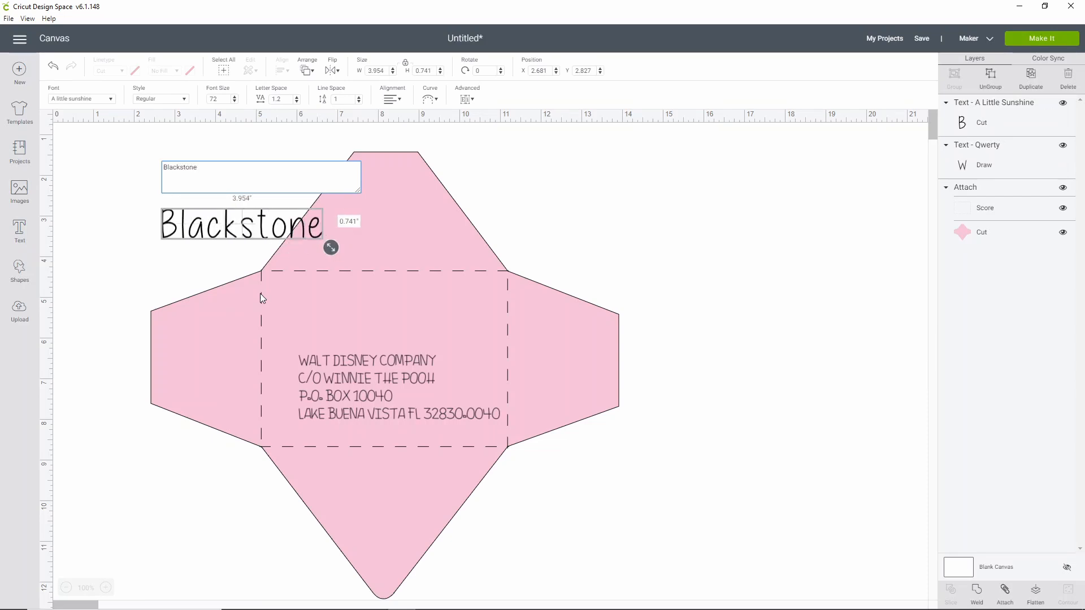
key("Return")
type("1234 MAin St")
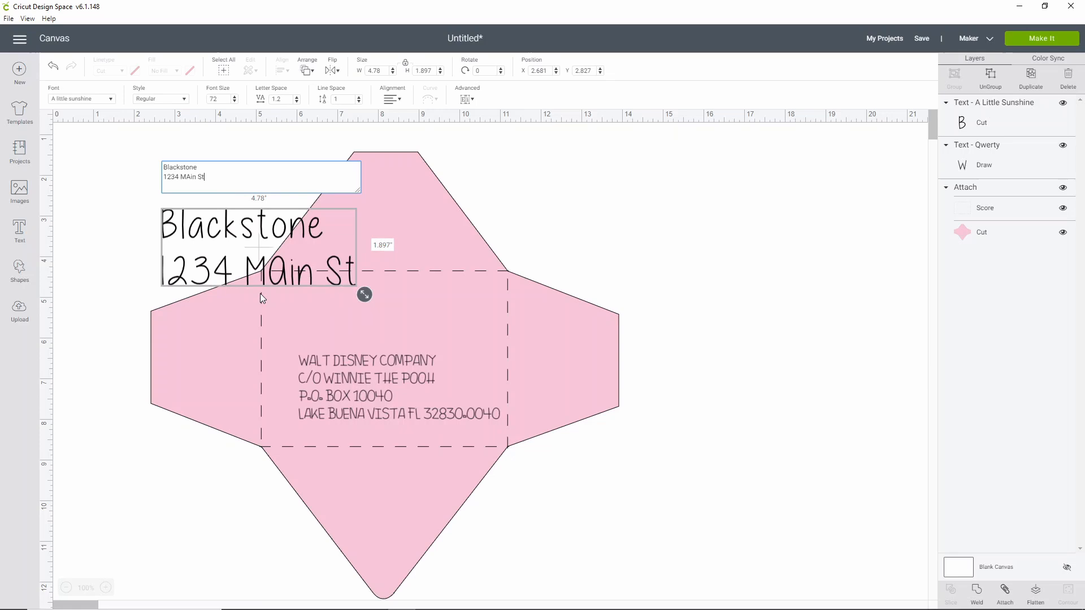
key("BackSpace")
type("t")
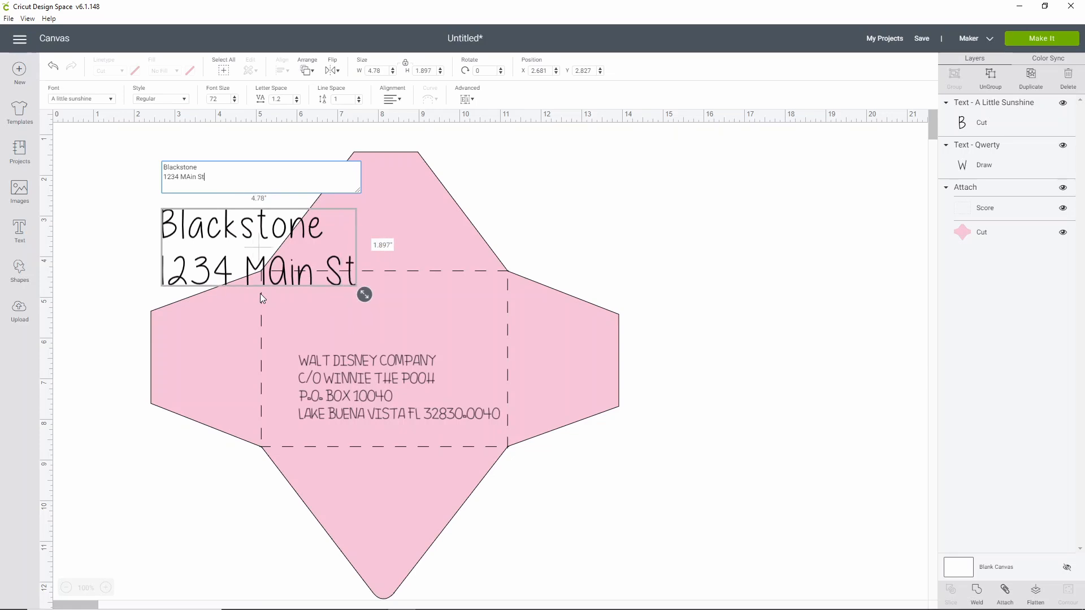
key("Return")
type("Anywhere USA 2")
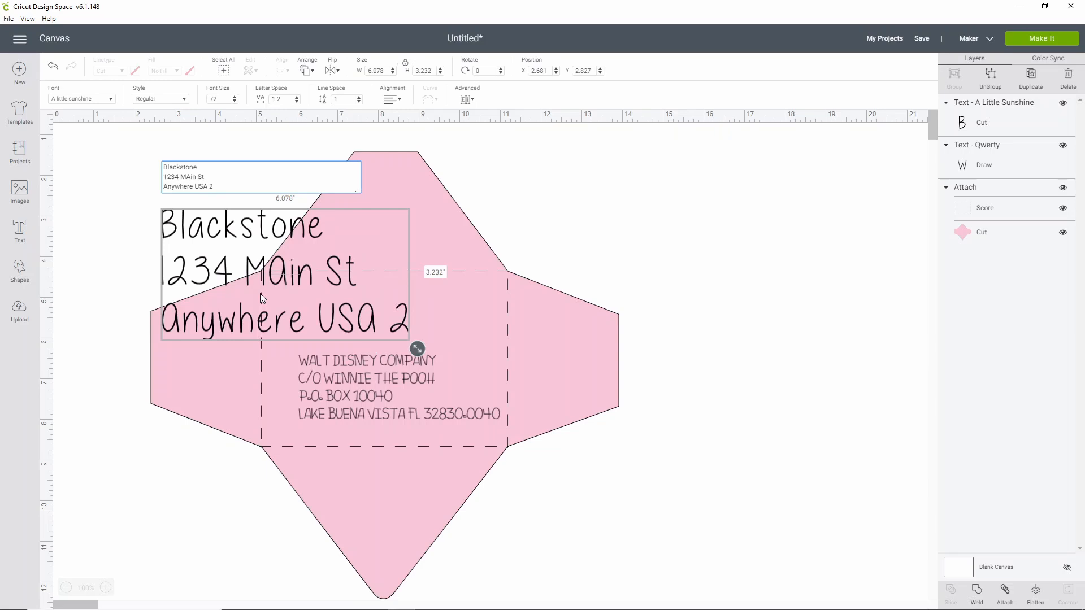
key("BackSpace")
type("12345")
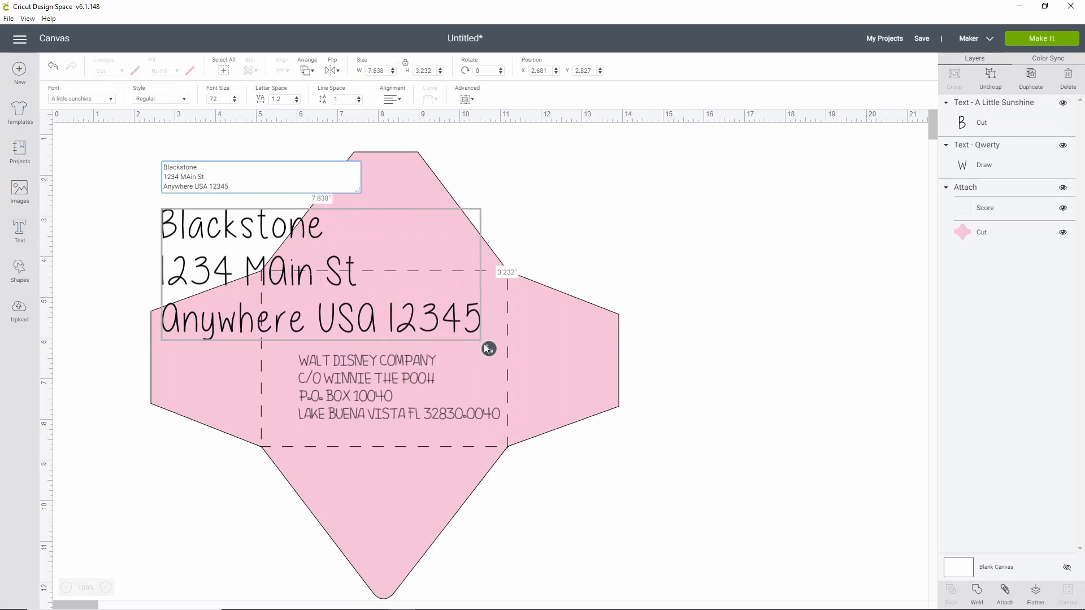
left_click_drag(487, 348, 256, 255)
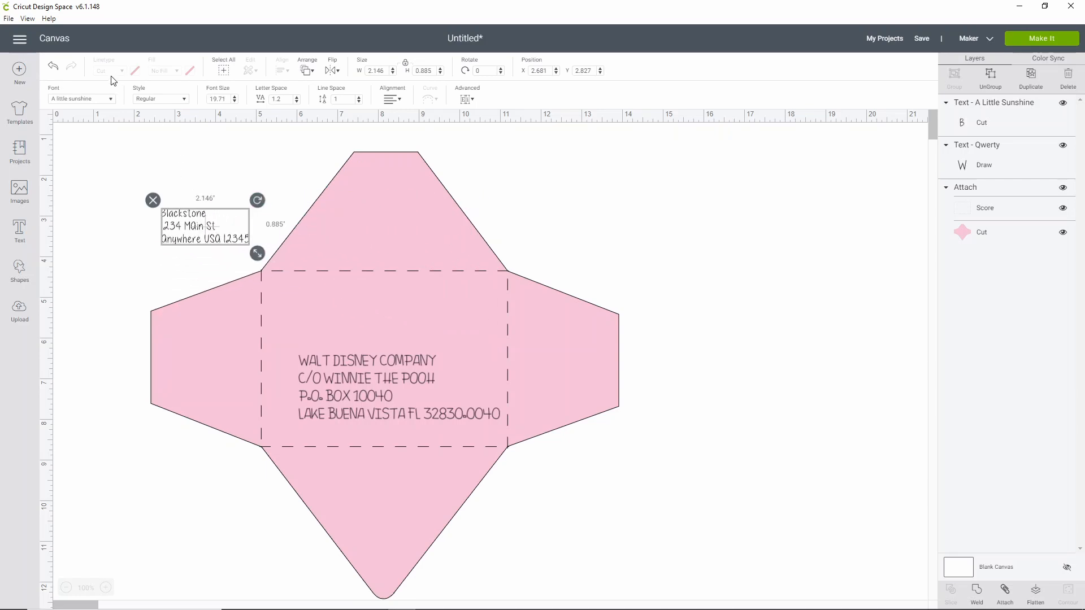
left_click(203, 217)
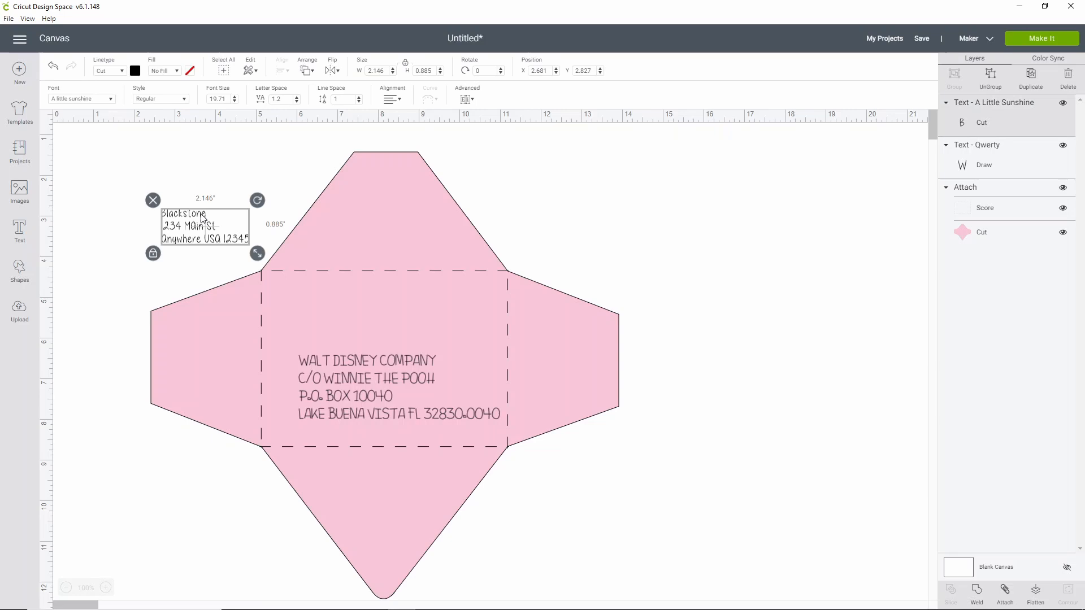
- Set the return address text's font to Qwerty, searching for it among the Cricut writing fonts
left_click(403, 379)
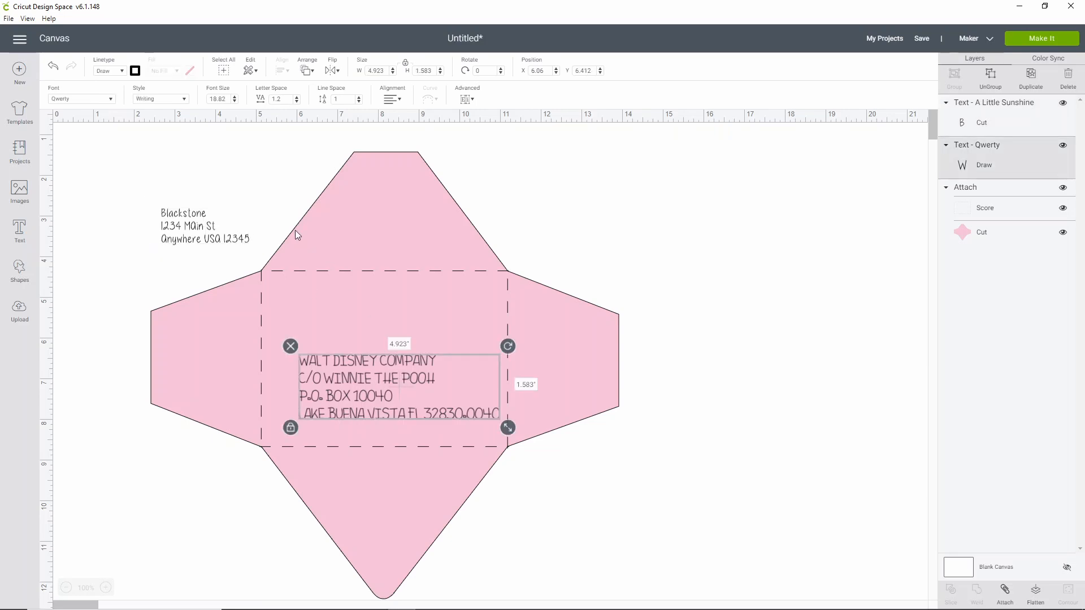
left_click(210, 242)
left_click(84, 97)
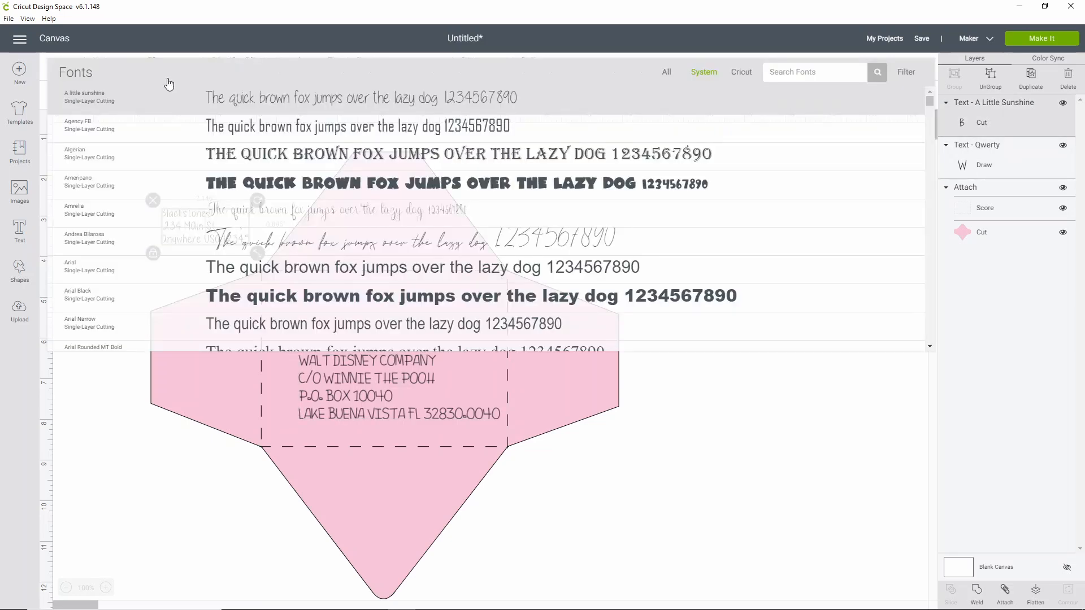
left_click(733, 73)
left_click(902, 74)
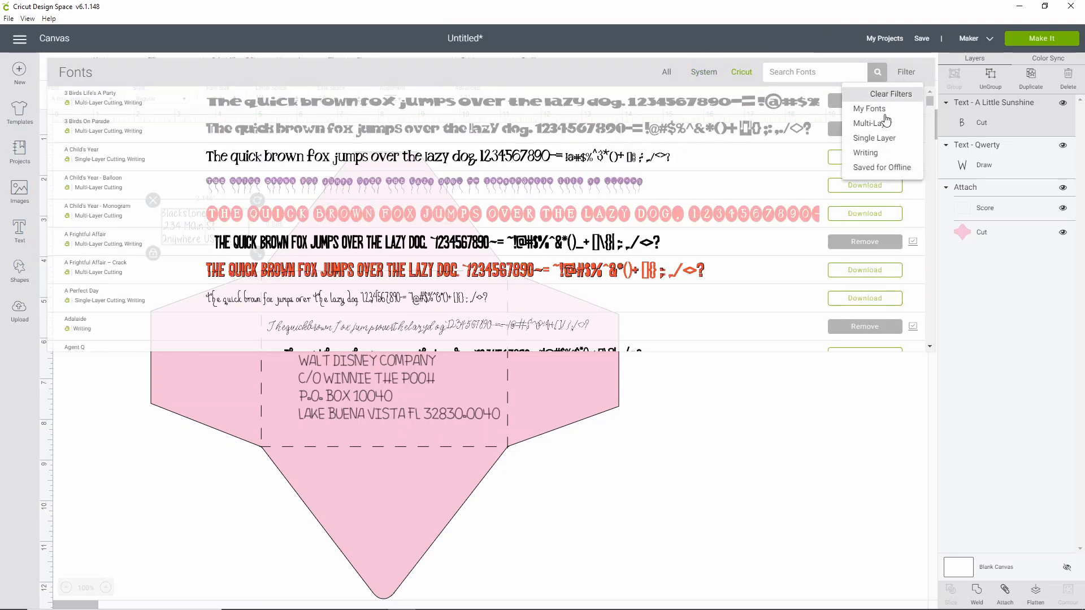
left_click(870, 153)
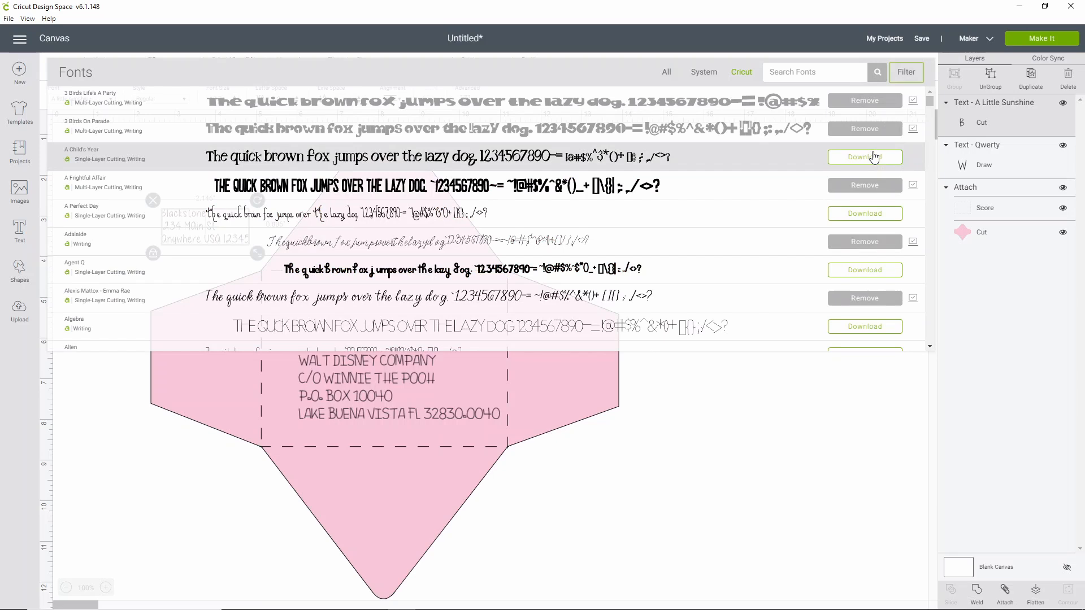
left_click(806, 73)
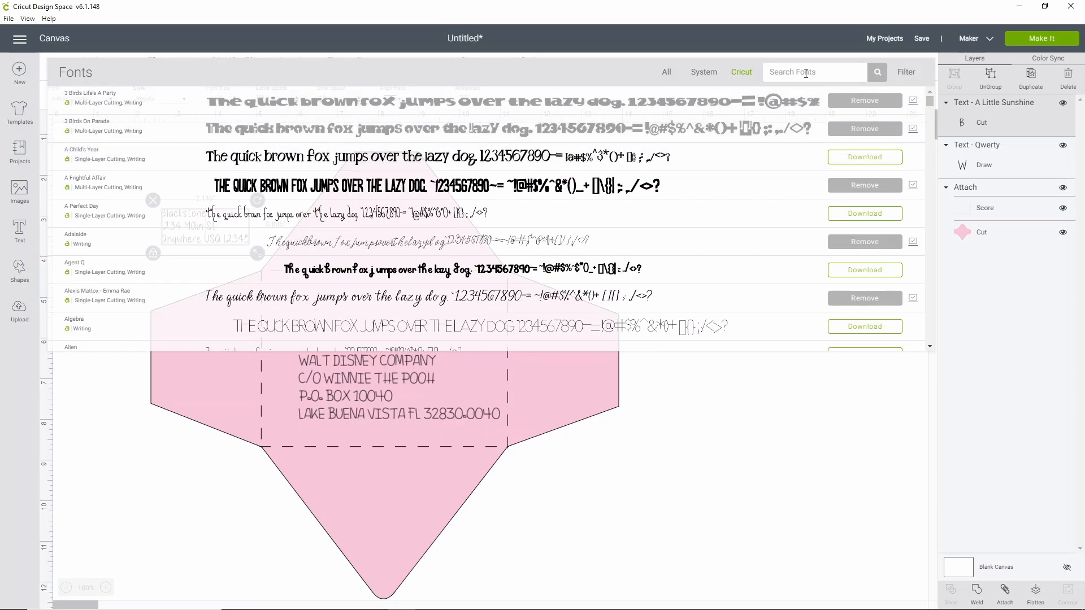
type("qwertty")
left_click(876, 74)
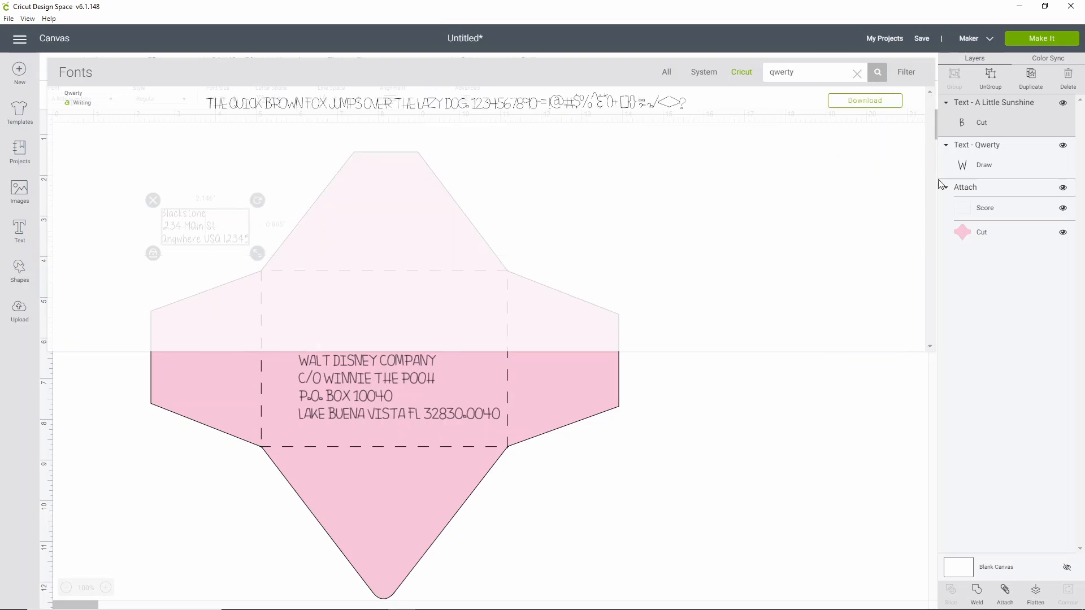
left_click(349, 105)
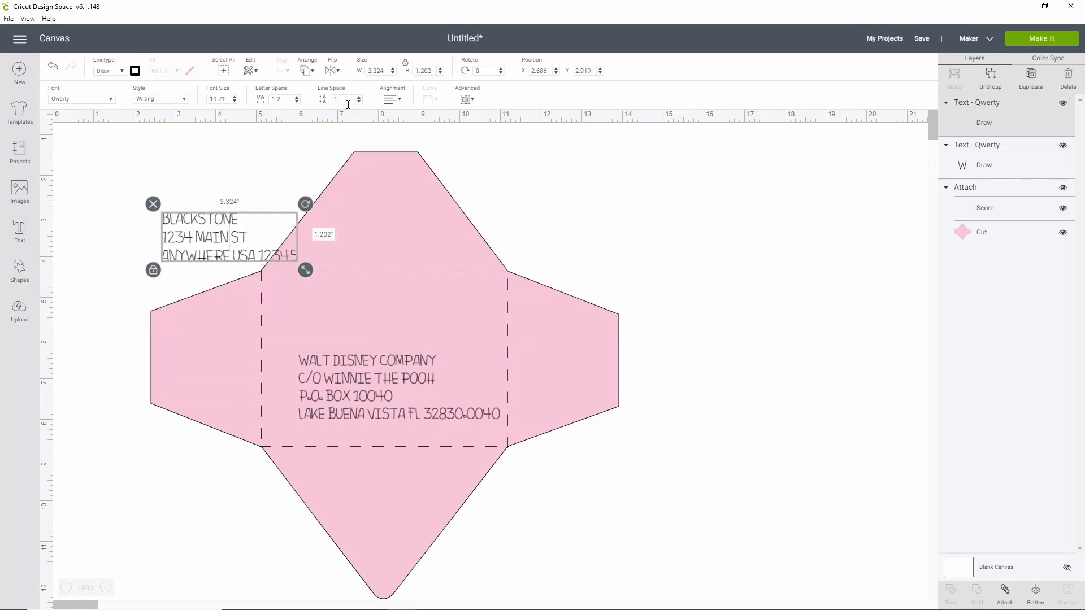
- Place the return address in the upper-left corner of the scored centre panel and scale it to about 2.86 × 1.04 in
left_click_drag(219, 236, 319, 298)
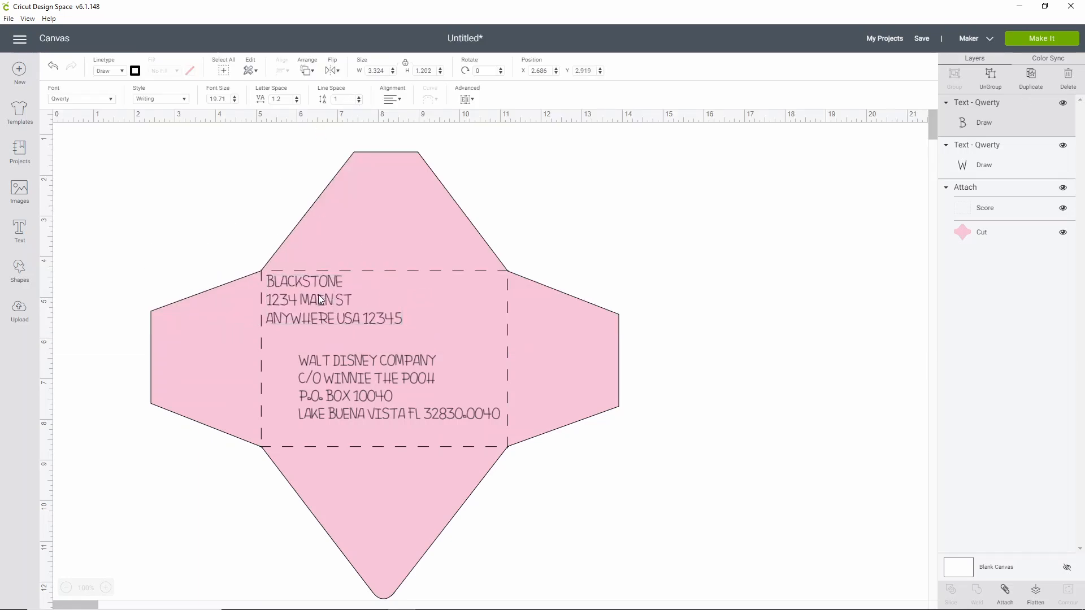
left_click_drag(408, 332, 391, 326)
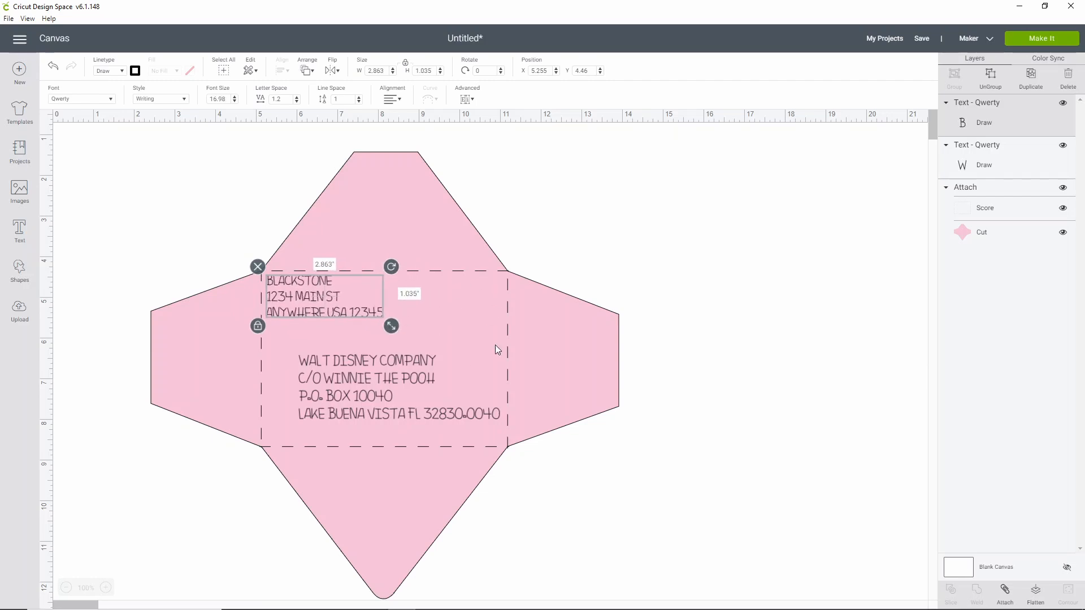
- Select both address texts together with the scored envelope and attach them all into one group
left_click(535, 567)
left_click(773, 377)
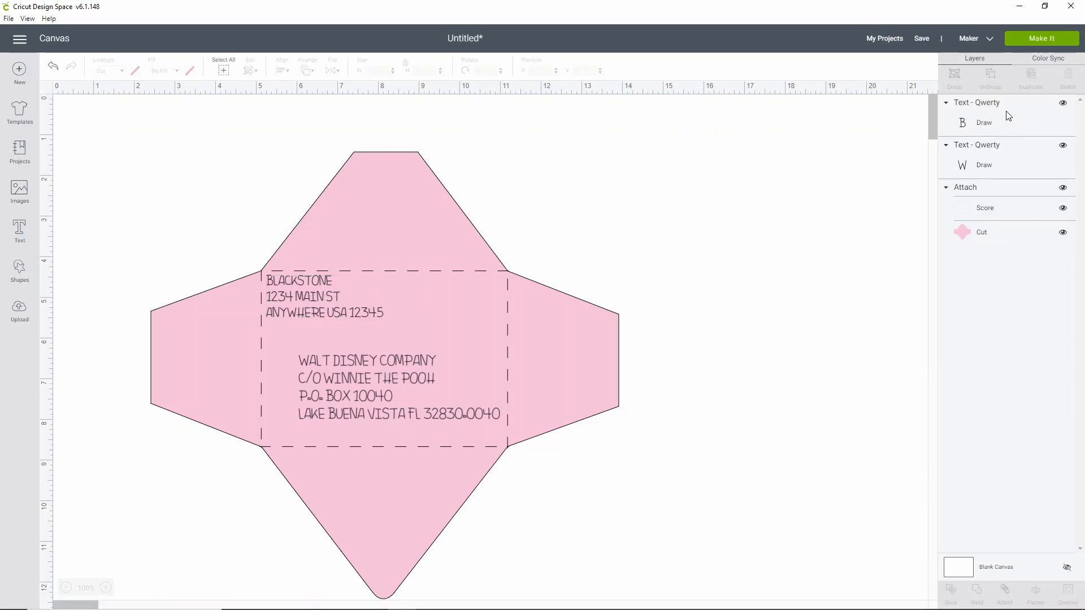
left_click_drag(702, 573, 97, 164)
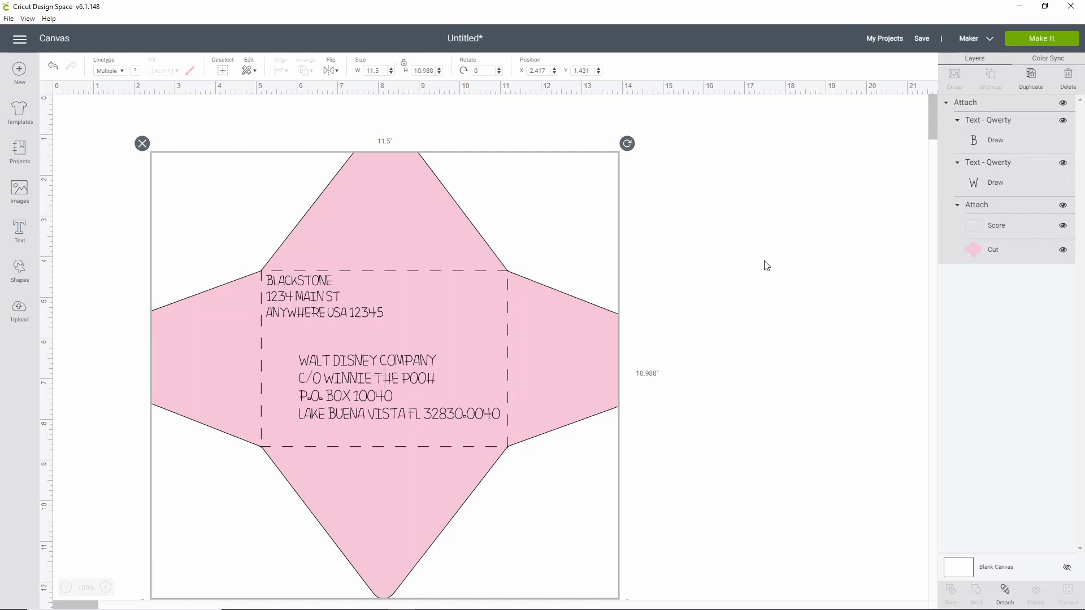
- Send the attached envelope to be made on the 12 × 12 in mat and set the base material to Medium Cardstock – 80 lb (216 gsm)
left_click(1046, 44)
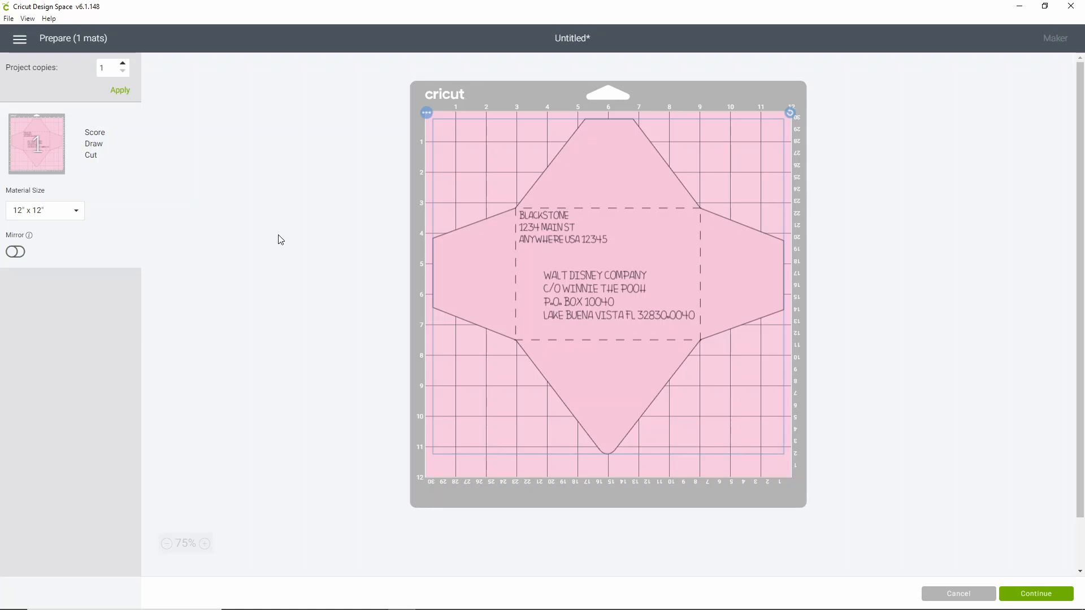
left_click(1046, 599)
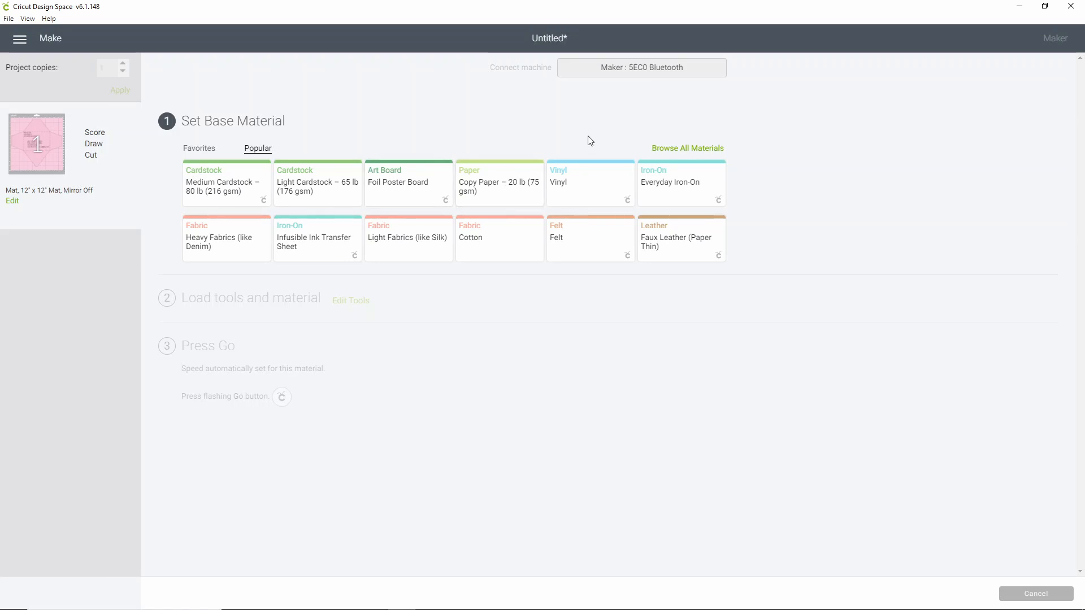
left_click(222, 197)
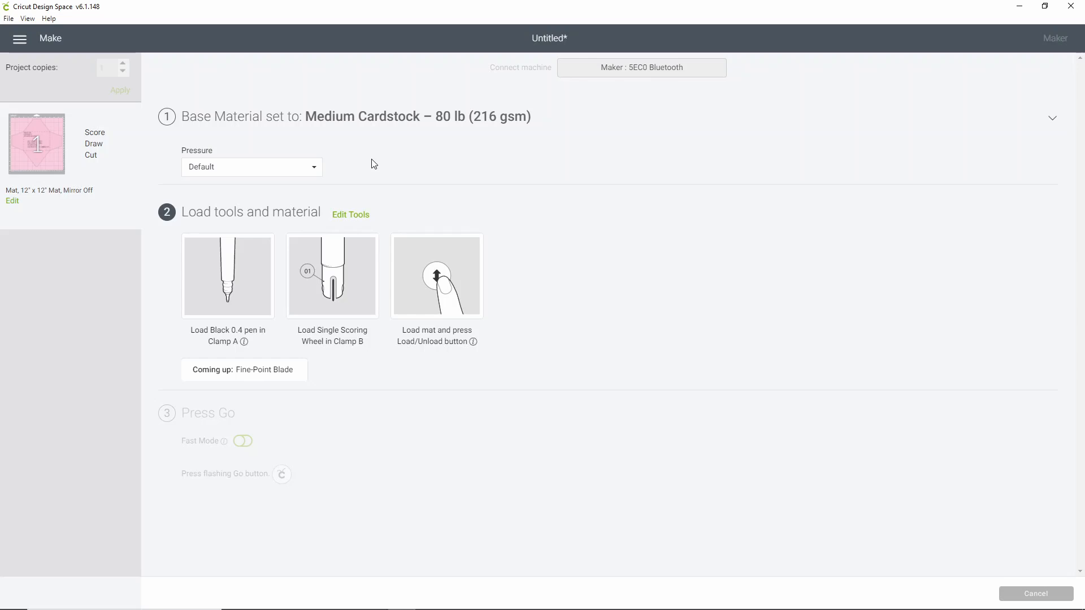
- Review the tool options and apply the Single Scoring Wheel for scoring and the Fine-Point Blade for cutting
left_click(362, 216)
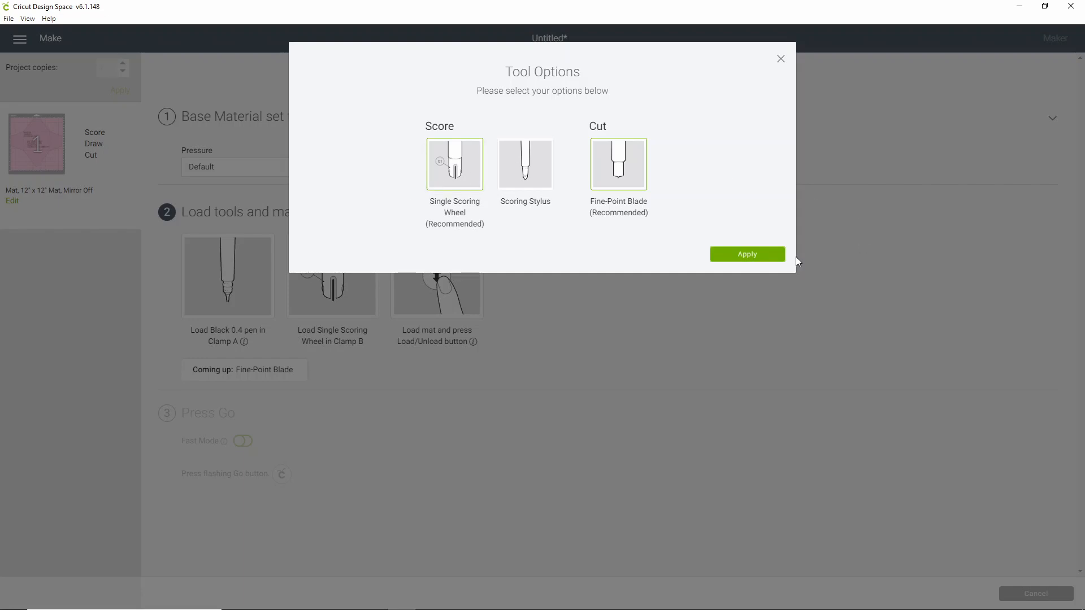
left_click(769, 256)
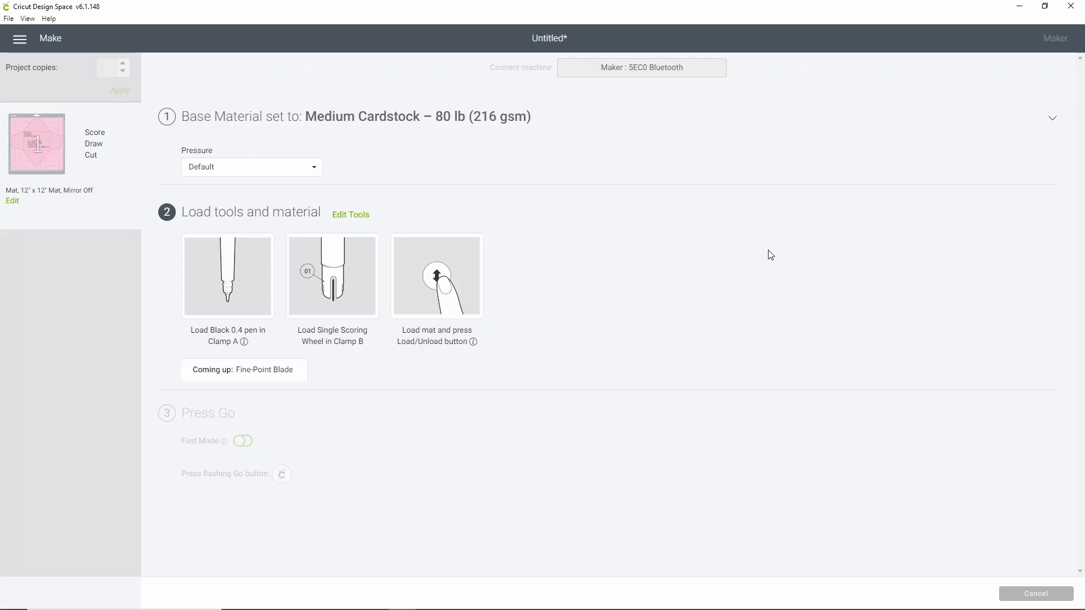